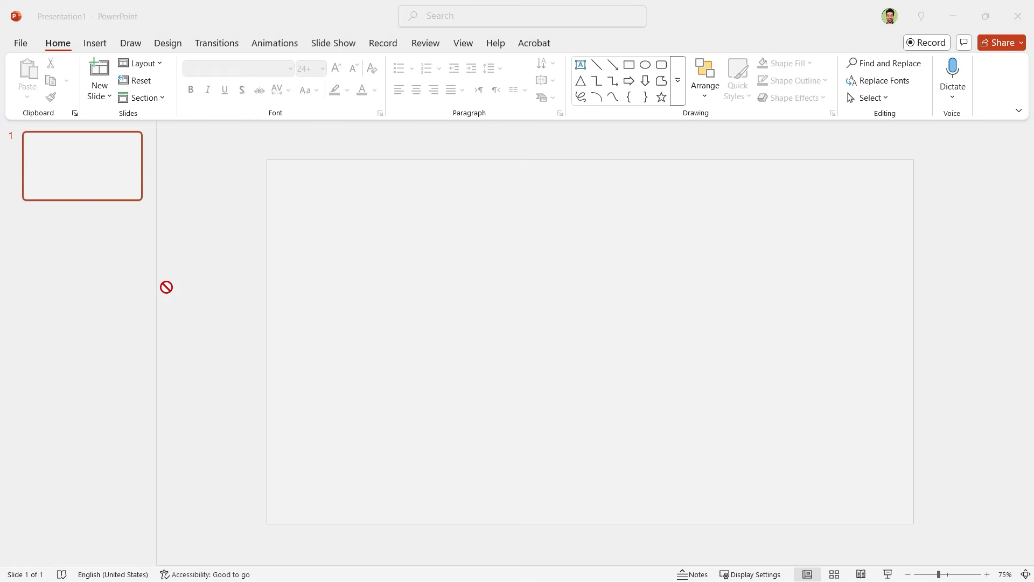
Step: Paste the copied newspaper cover picture and move it horizontally until its left edge meets the slide's vertical centre line
key(ctrl+v)
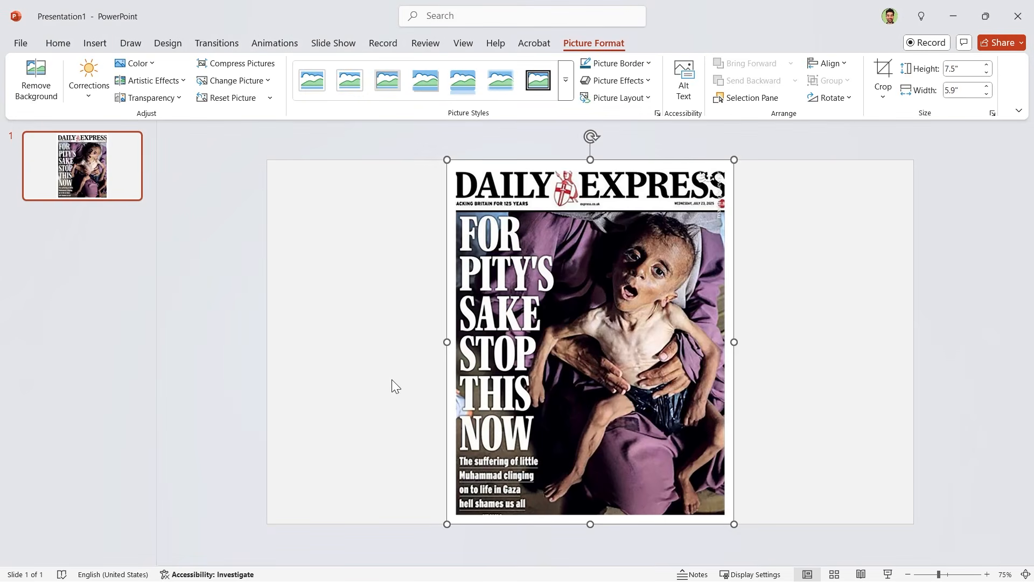
key(shift)
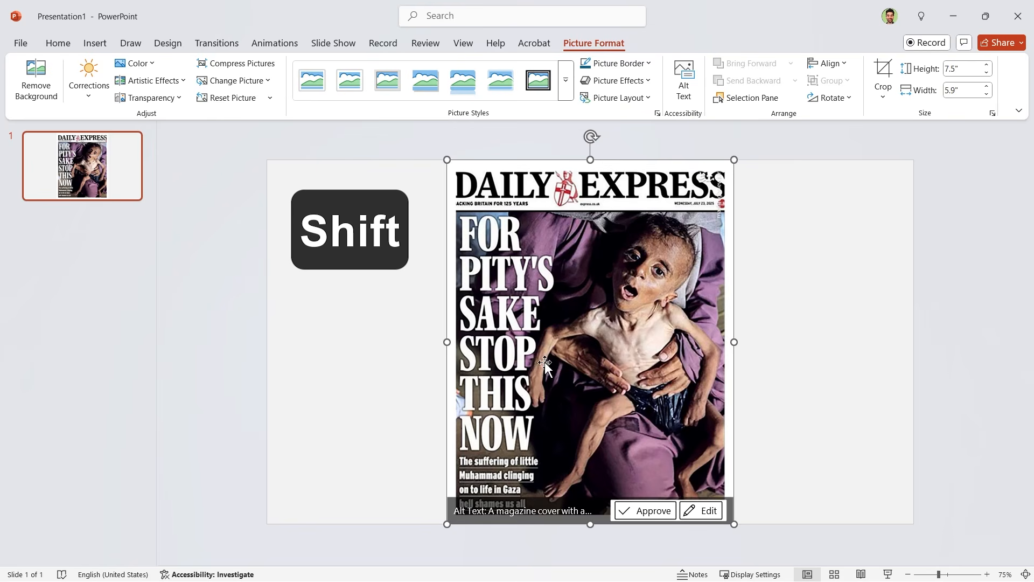
drag(544, 363, 666, 358)
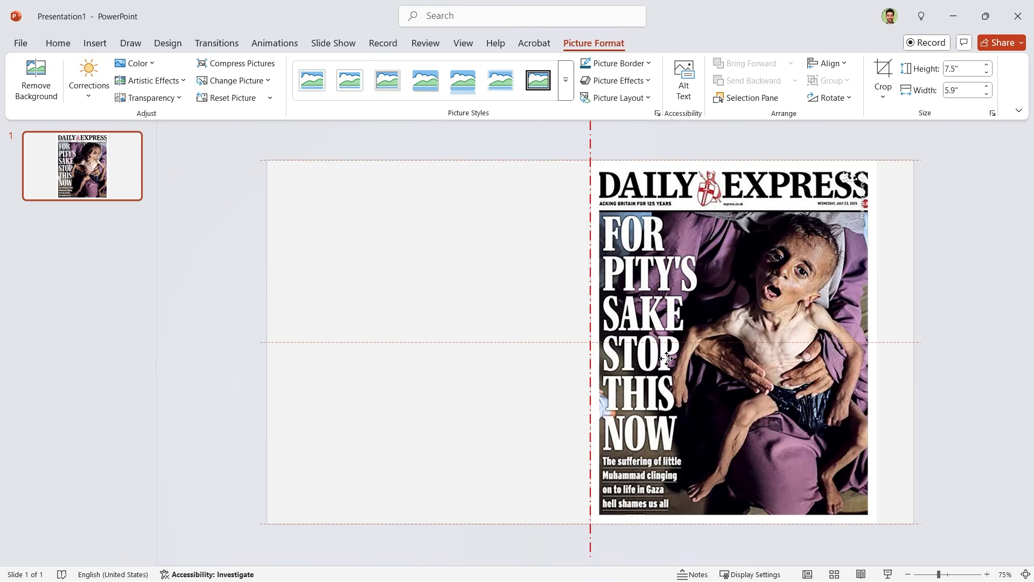
drag(667, 358, 667, 359)
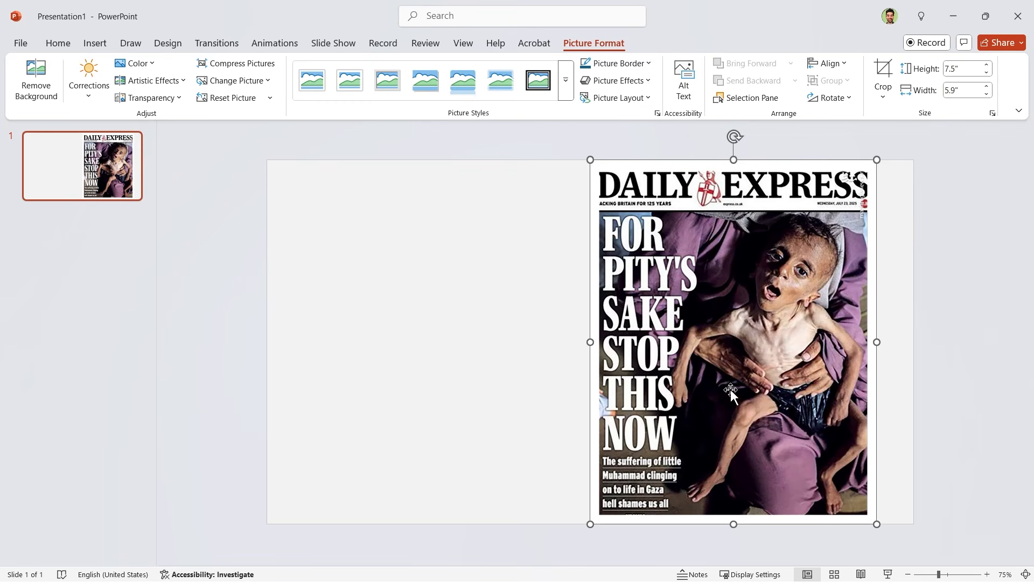
Step: Duplicate the cover picture edge to edge on the left half of the slide and check the right picture's width
drag(731, 388, 474, 347)
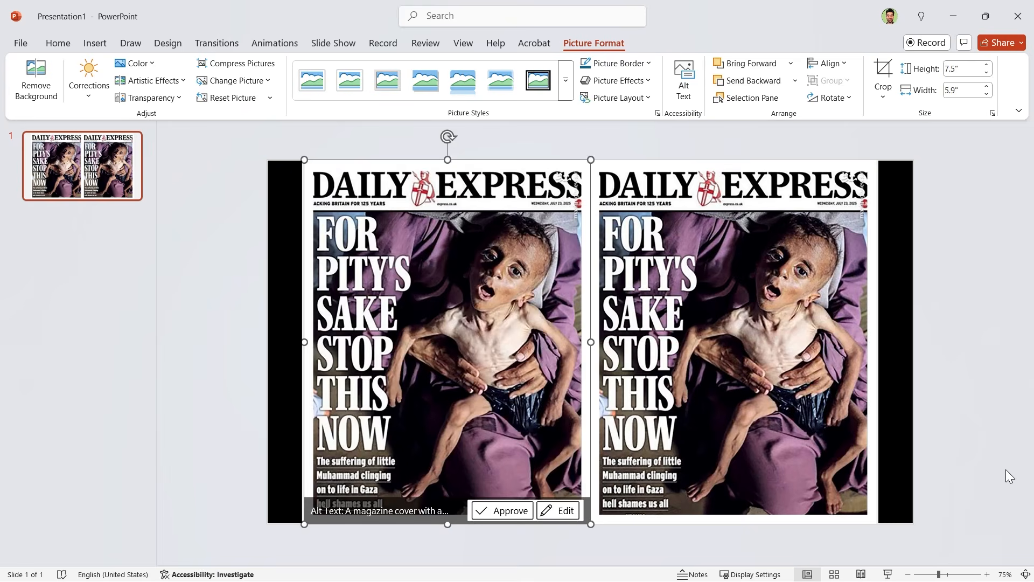
click(965, 442)
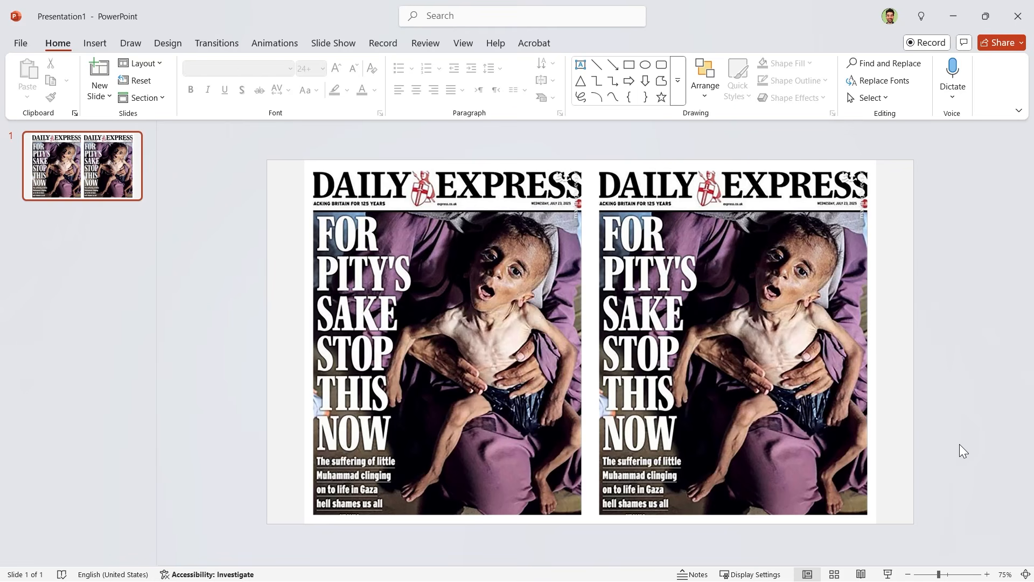
click(768, 314)
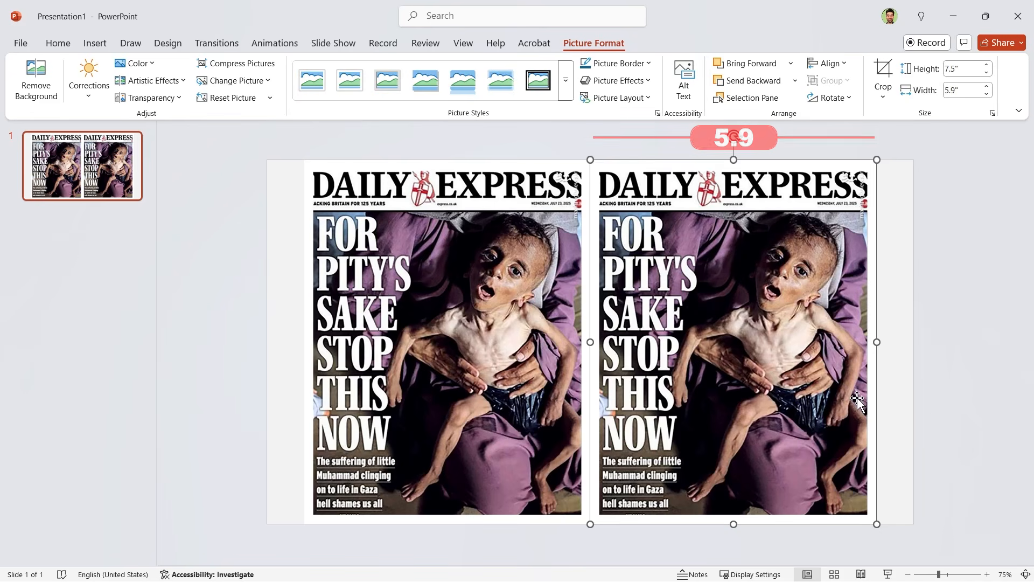
click(934, 401)
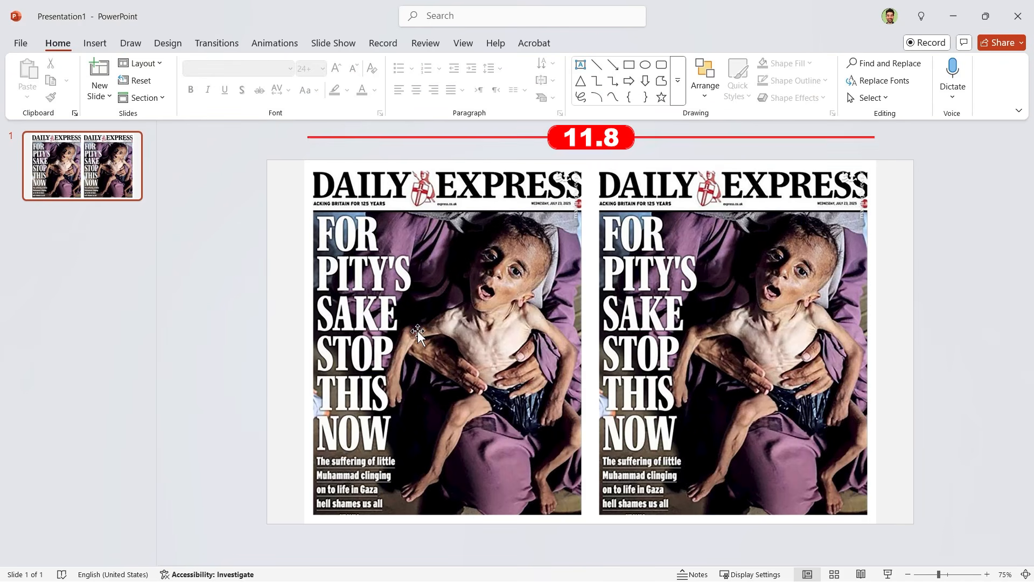
Step: Set a custom slide width of 11.8 inches to match the two covers side by side
click(179, 48)
click(843, 90)
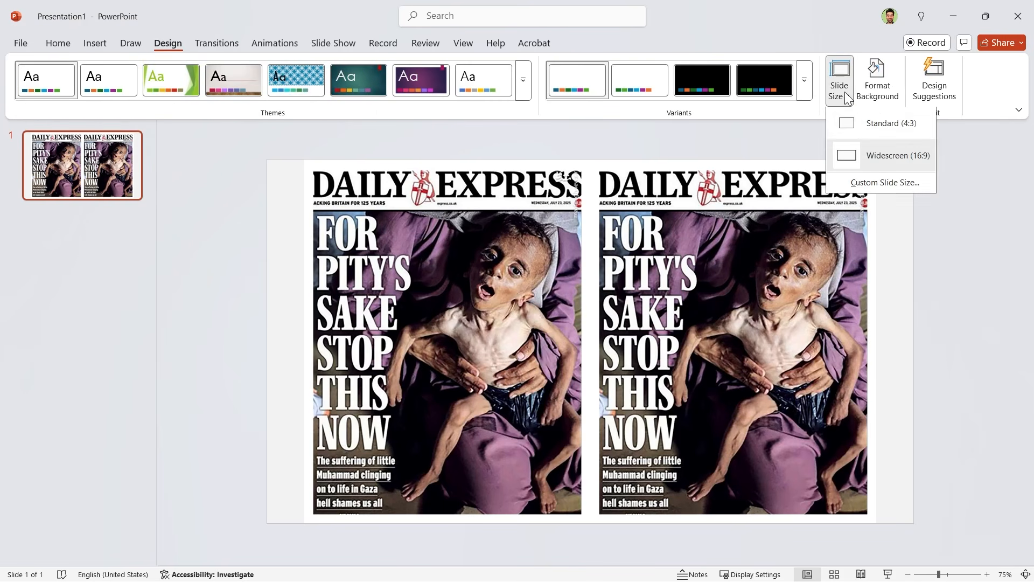
click(870, 184)
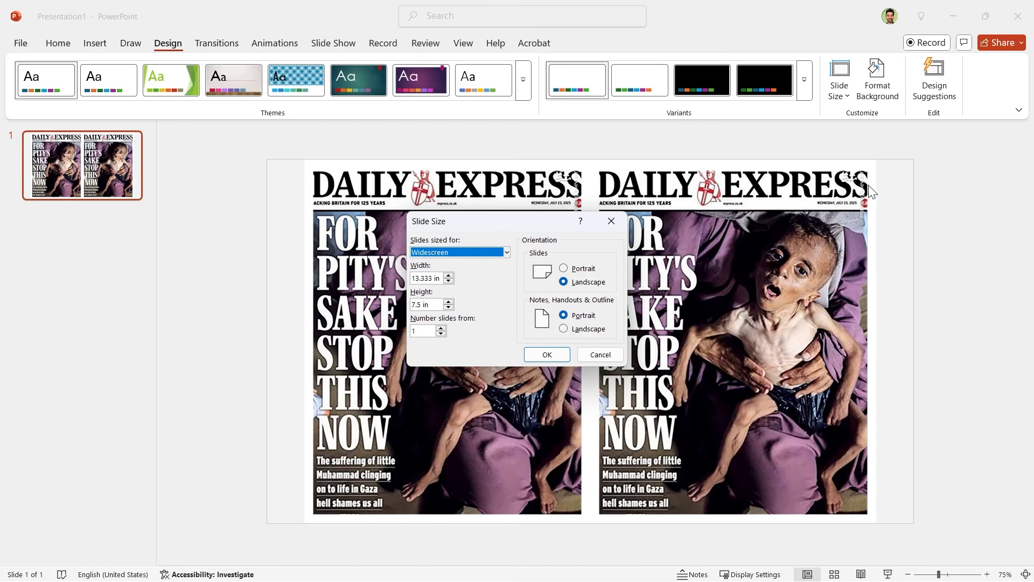
double_click(432, 278)
text(11)
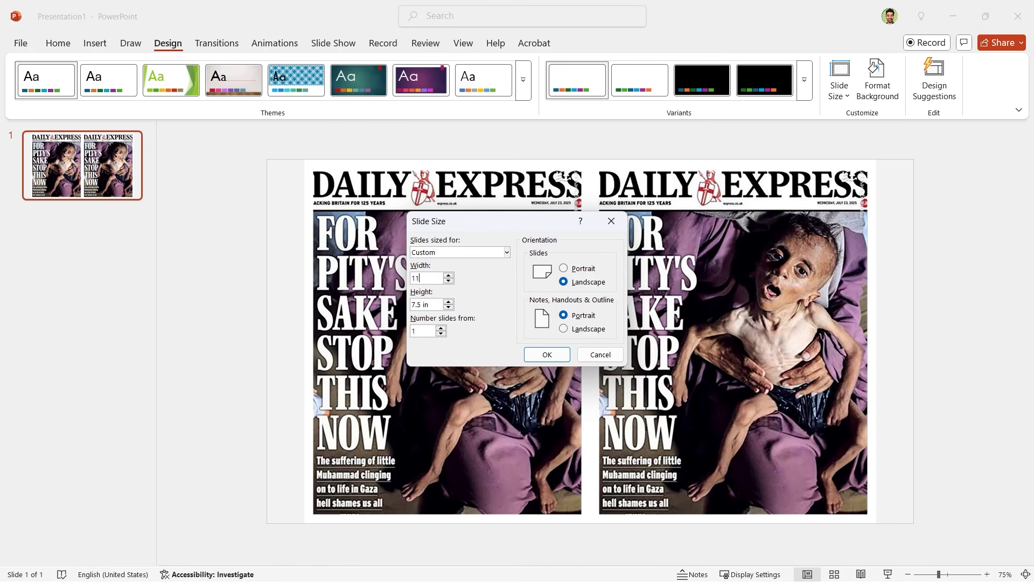
click(532, 354)
click(441, 292)
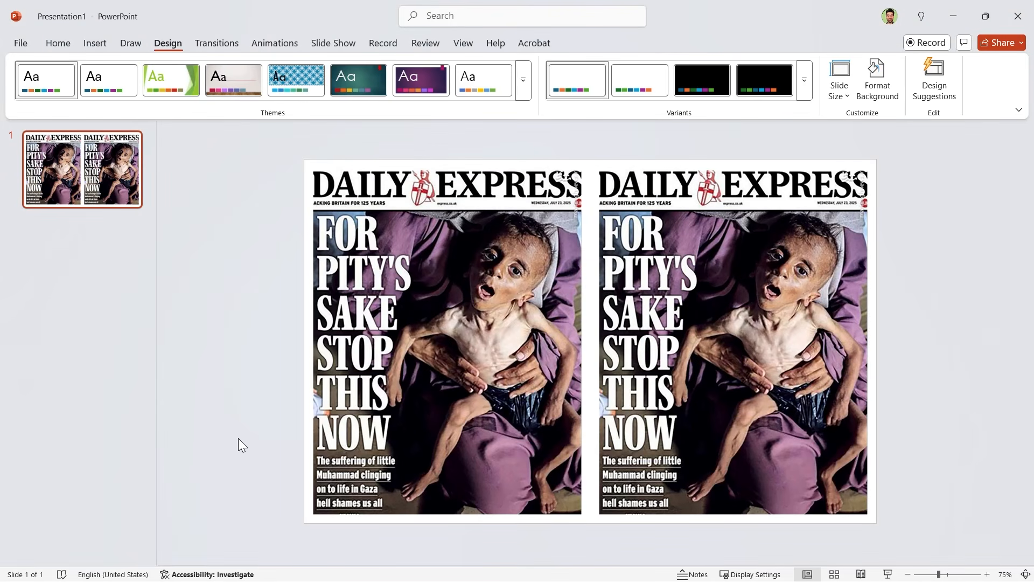
Step: Delete both cover pictures from the slide
key(Delete)
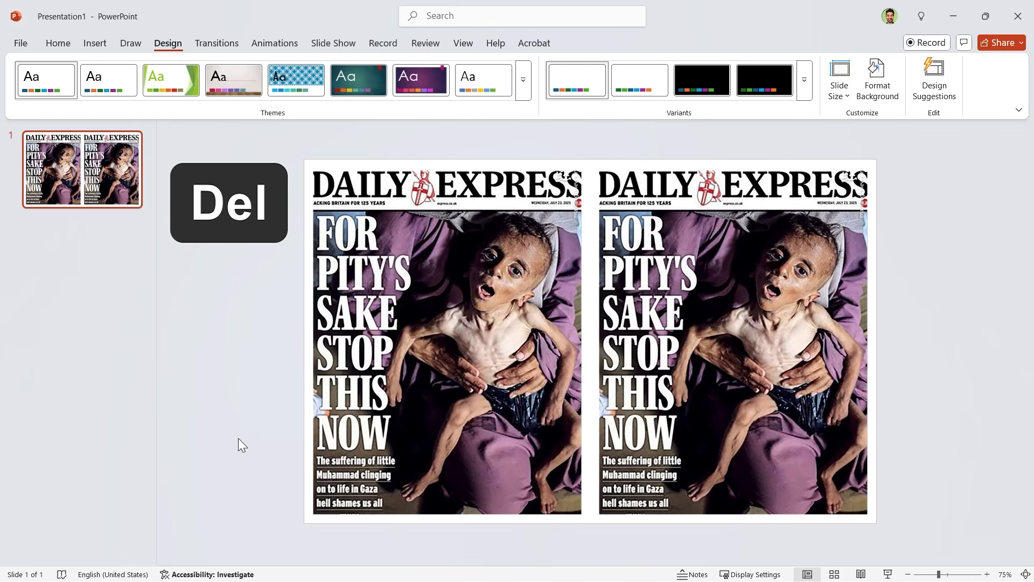
click(342, 419)
key(Delete)
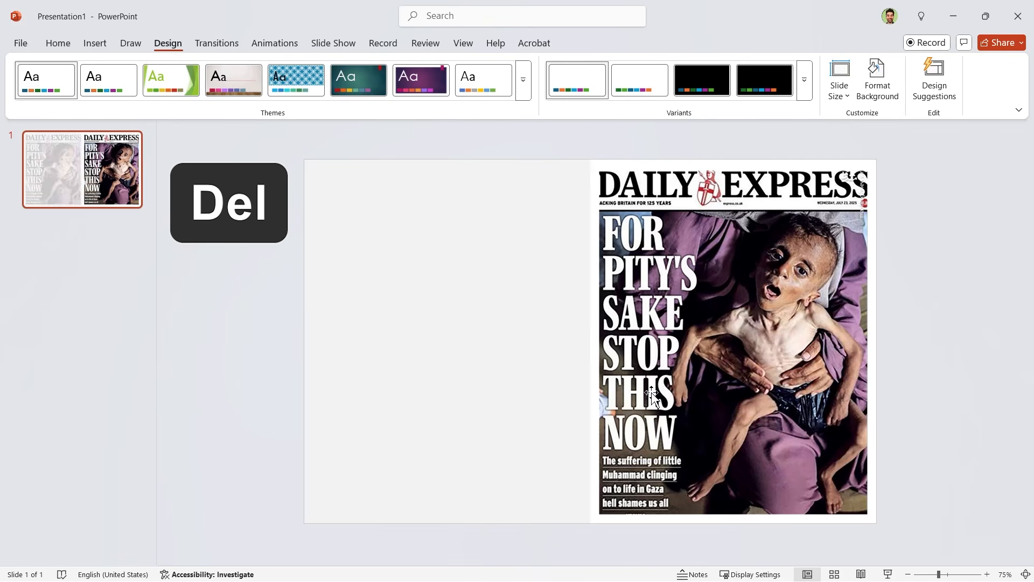
click(654, 394)
key(Delete)
Step: Draw a rectangle on the slide and set its height to 7.5" and width to 4.61"
click(57, 44)
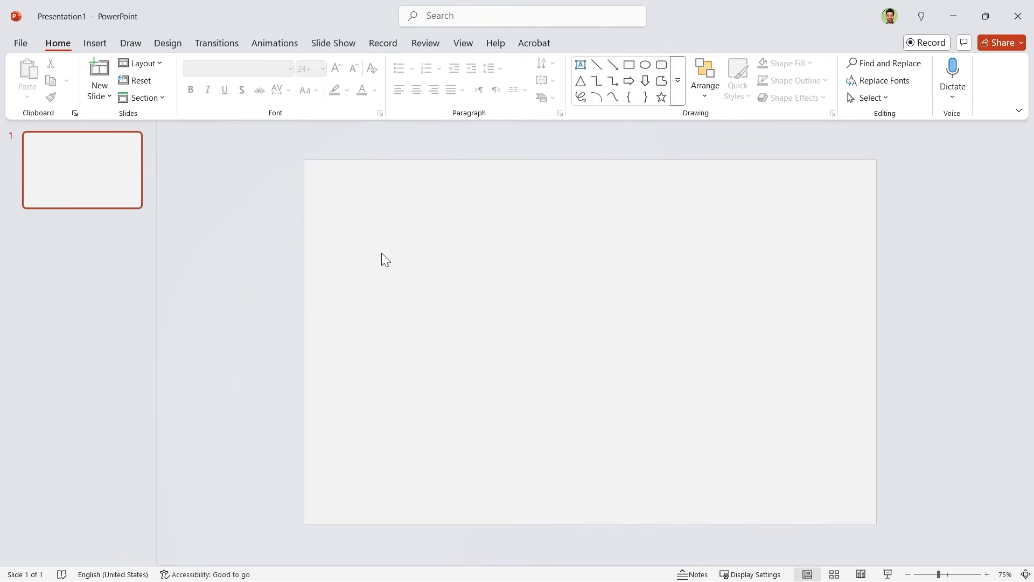
click(628, 64)
drag(573, 240, 748, 456)
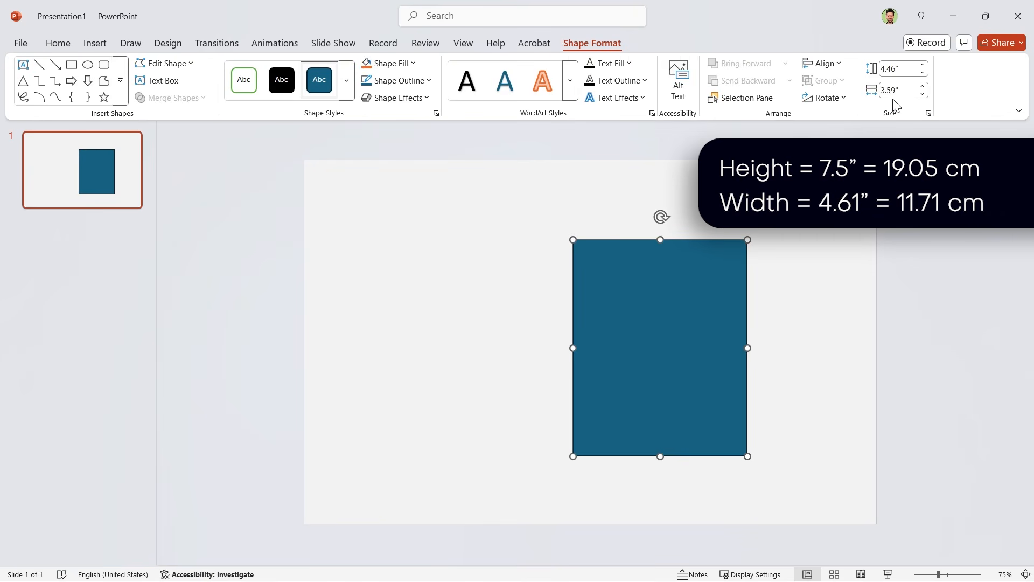
click(910, 70)
click(906, 92)
text(4.61)
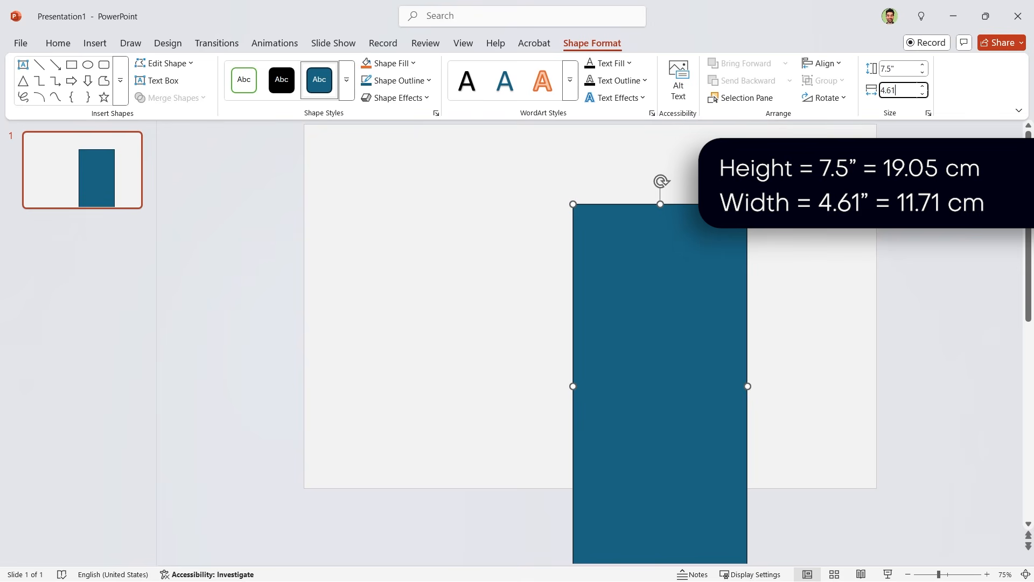
key(Return)
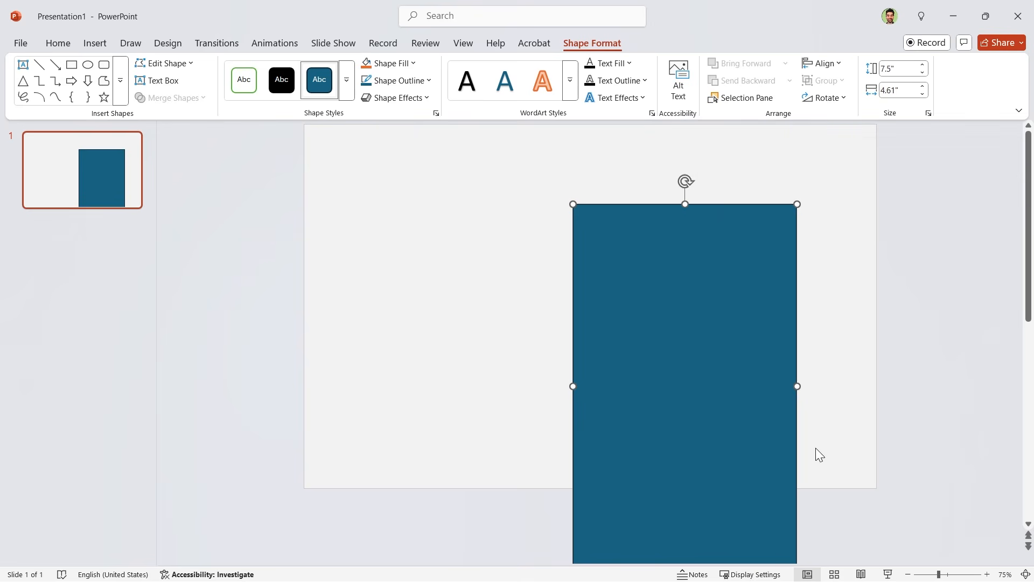
Step: Align the rectangle to the slide's middle and move it horizontally so its left edge sits on the vertical centre line
click(830, 68)
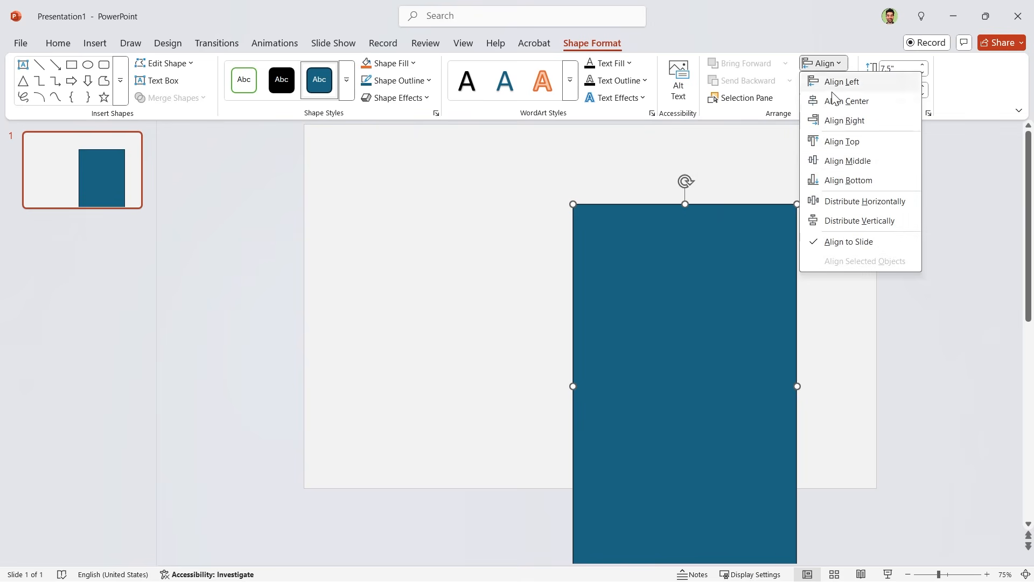
click(841, 162)
key(shift)
mouse_move(605, 347)
mouse_down()
mouse_move(648, 342)
mouse_move(623, 345)
mouse_up()
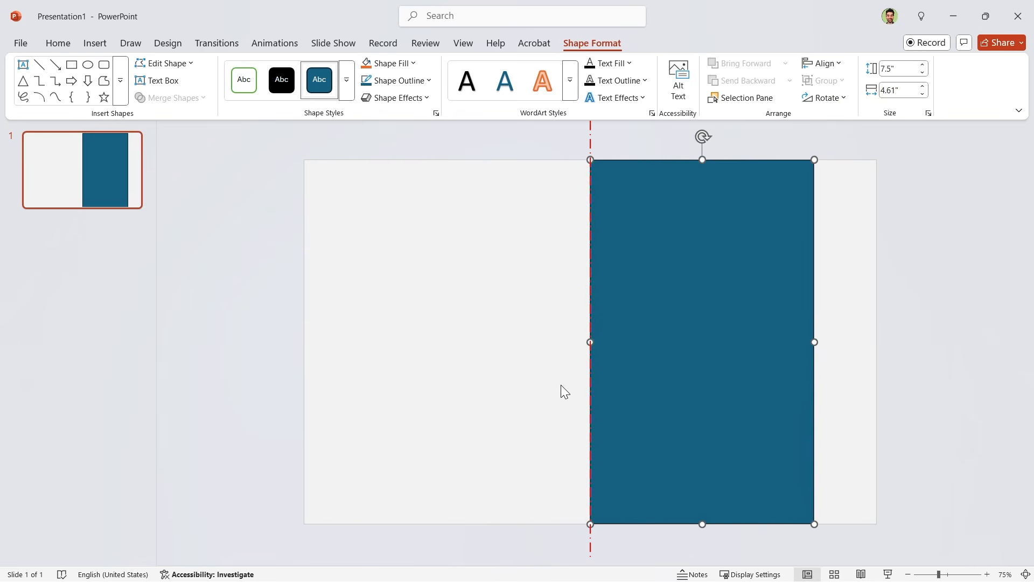
Step: Show the slide guides at the rectangle's edge and hide them again
click(464, 47)
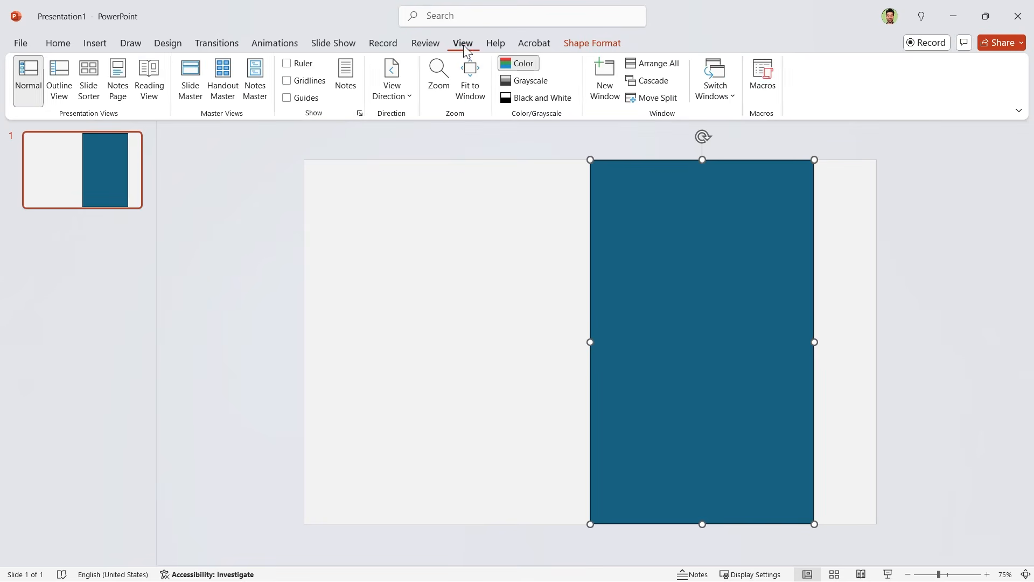
click(292, 99)
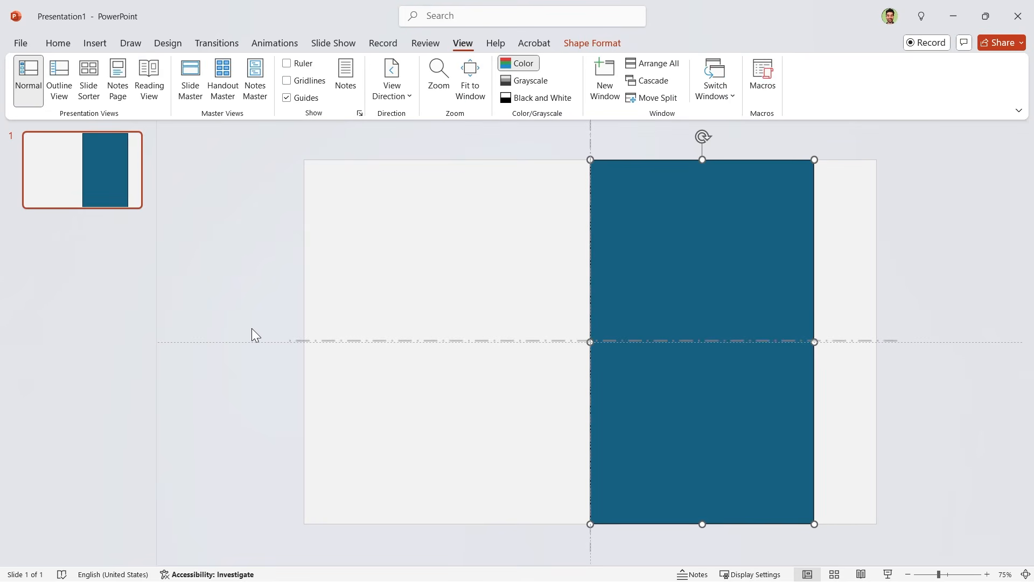
click(287, 98)
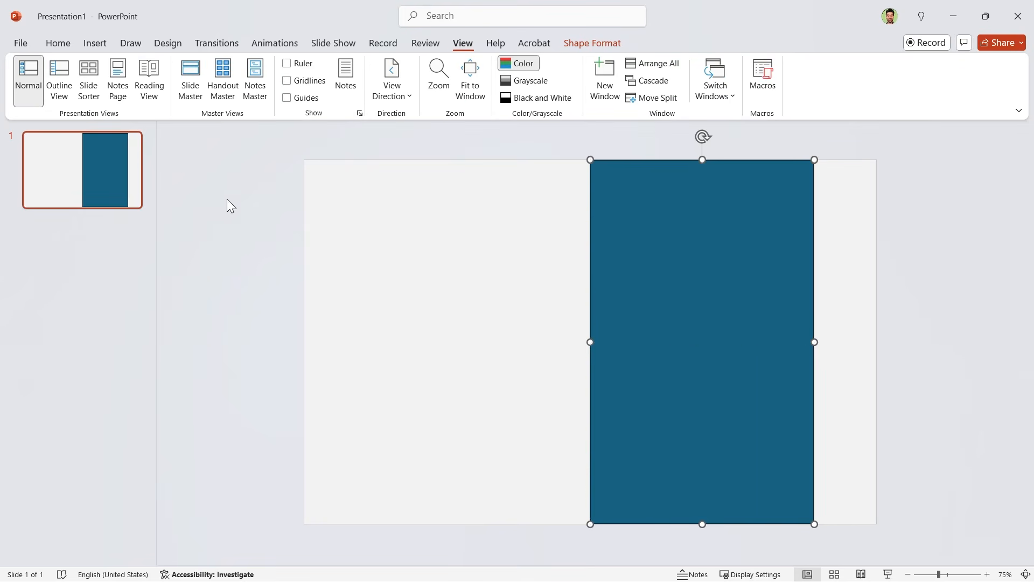
Step: Open the rectangle's shape formatting and switch its fill to a gradient
click(59, 44)
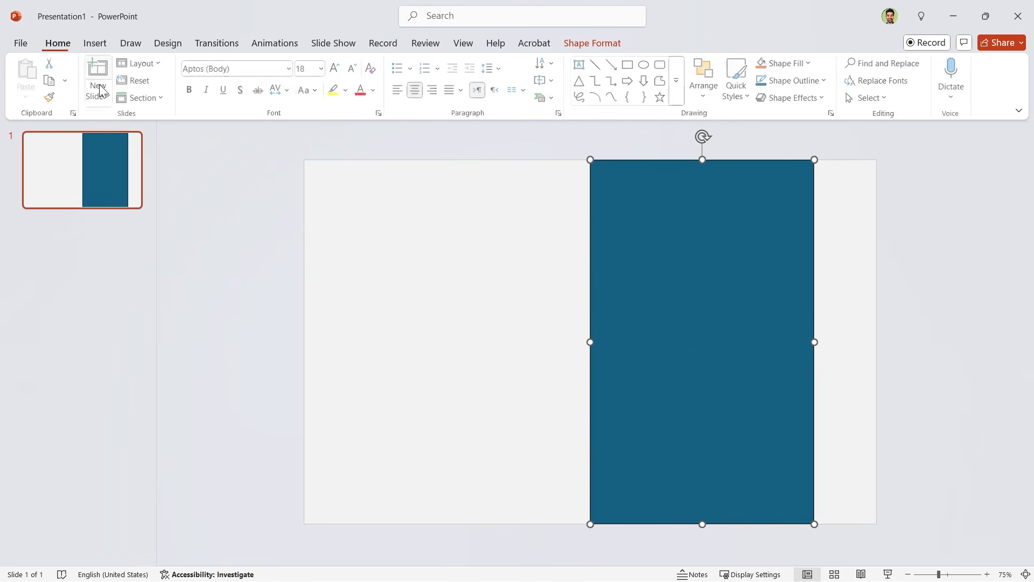
right_click(713, 465)
click(745, 435)
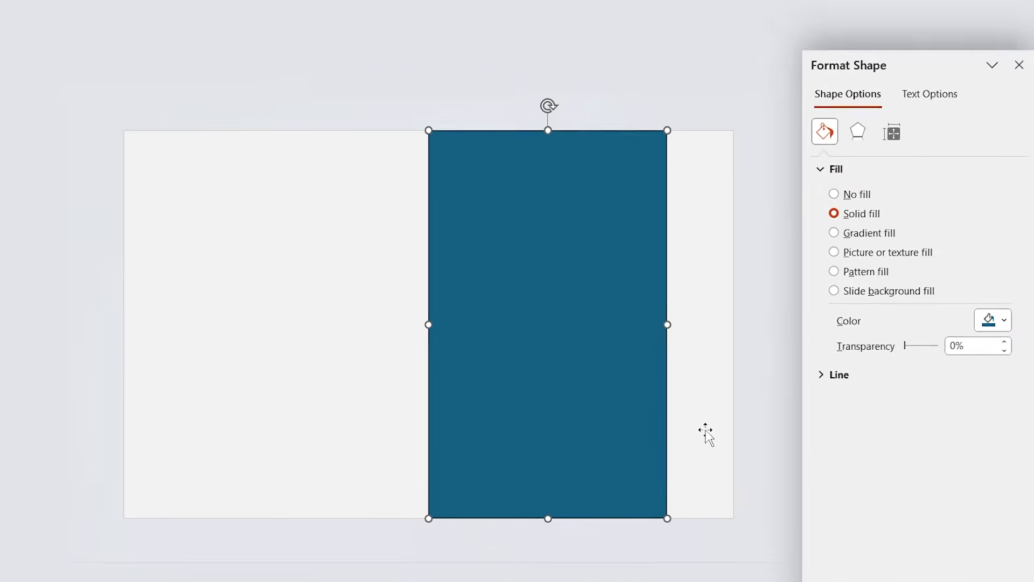
click(809, 209)
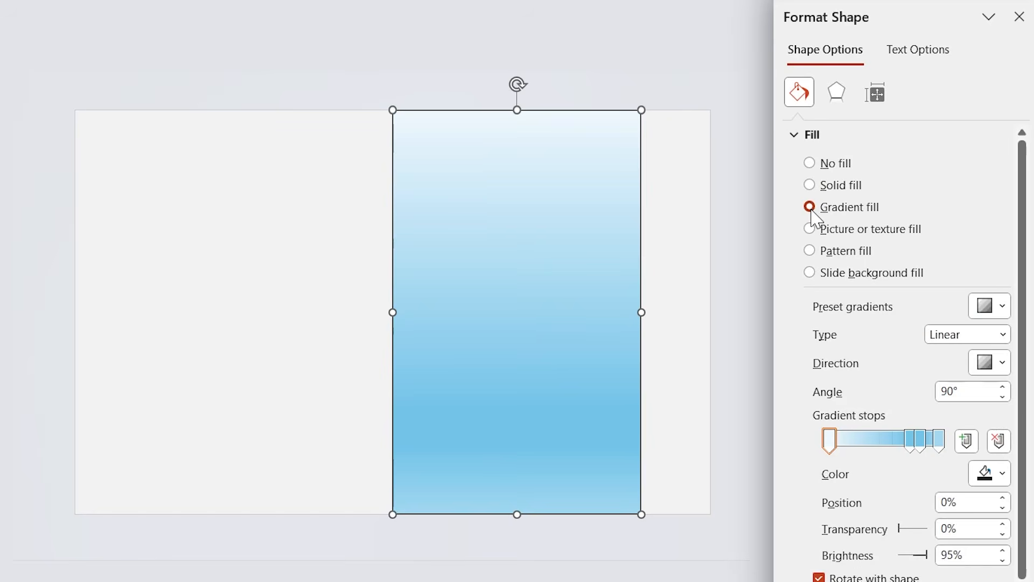
Step: Colour the rectangle's gradient stops at 0% and 32% black
click(865, 441)
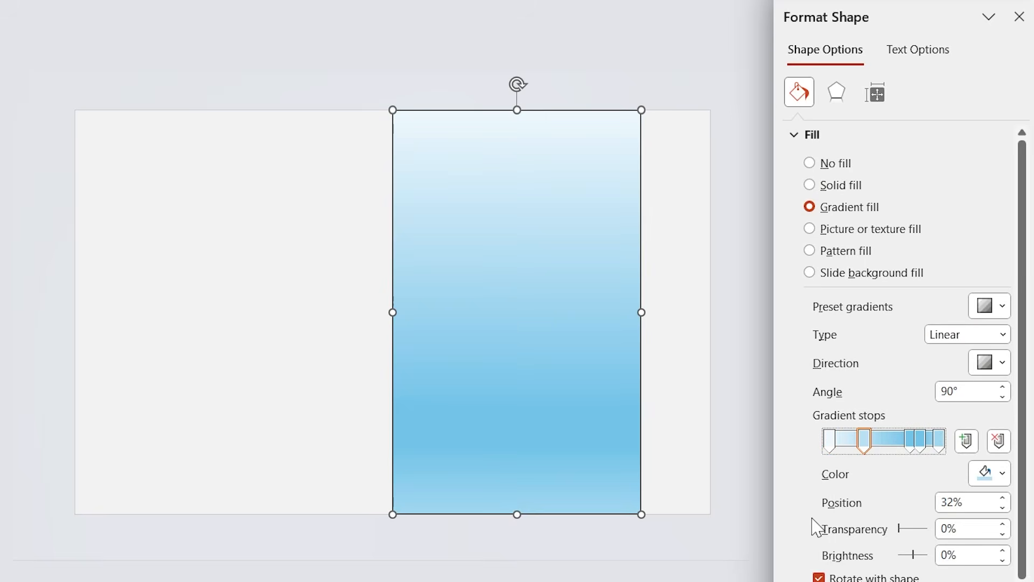
click(834, 446)
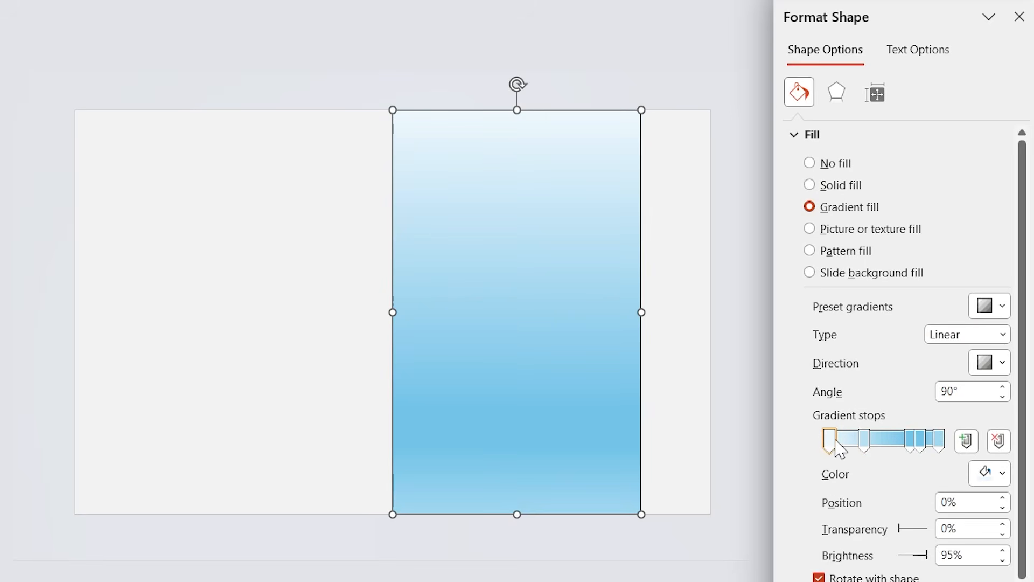
click(986, 473)
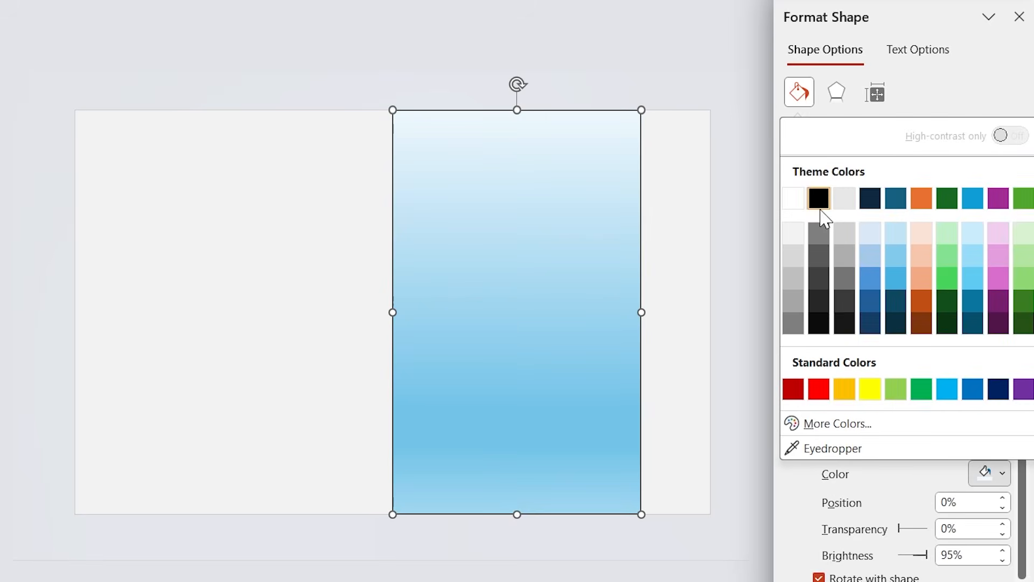
click(817, 197)
click(864, 441)
click(986, 473)
click(817, 197)
Step: Colour the gradient stop at 83% and the final stop black
click(920, 441)
click(986, 473)
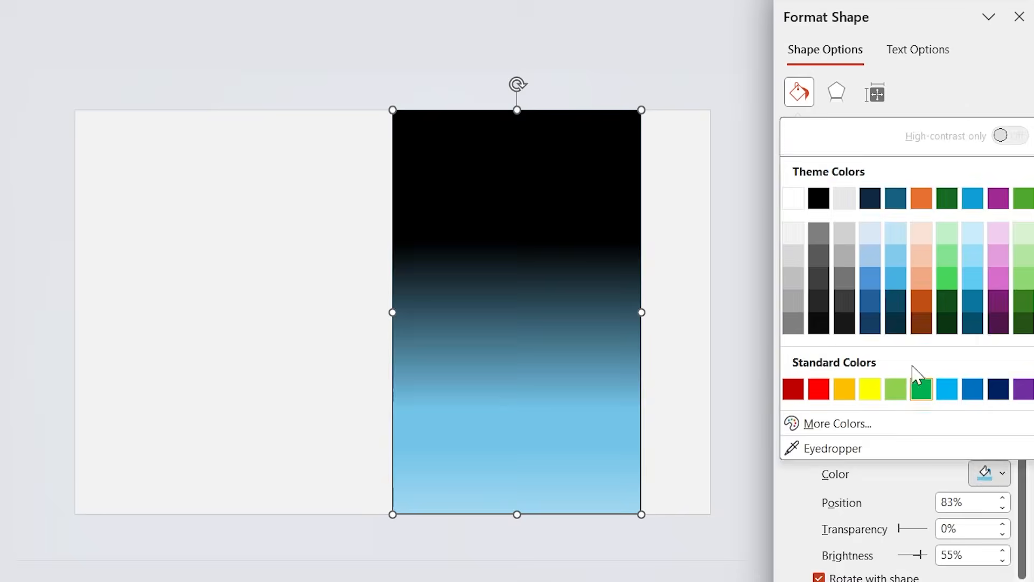
click(817, 198)
click(941, 447)
click(987, 473)
click(817, 197)
Step: Move the remaining blue gradient stop to 58% and colour it white
drag(909, 440, 891, 447)
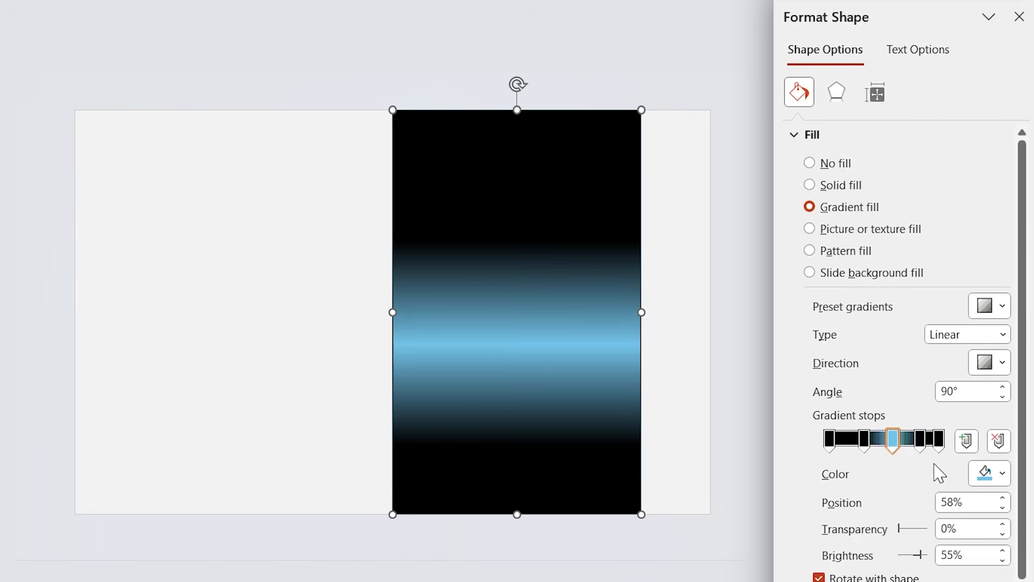
click(985, 474)
click(794, 198)
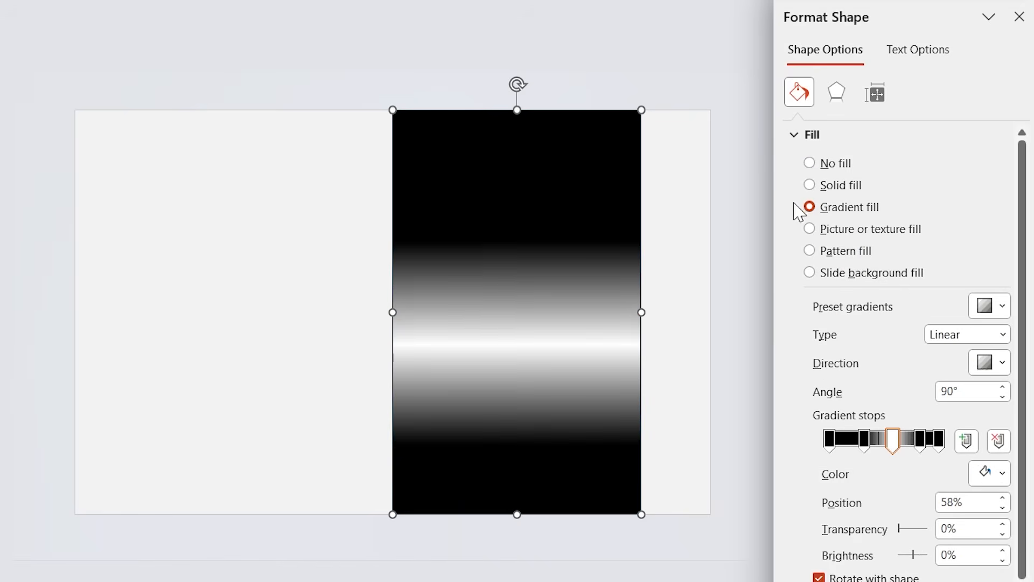
Step: Set the rectangle's linear gradient angle to 0° and select the first gradient stop
click(969, 392)
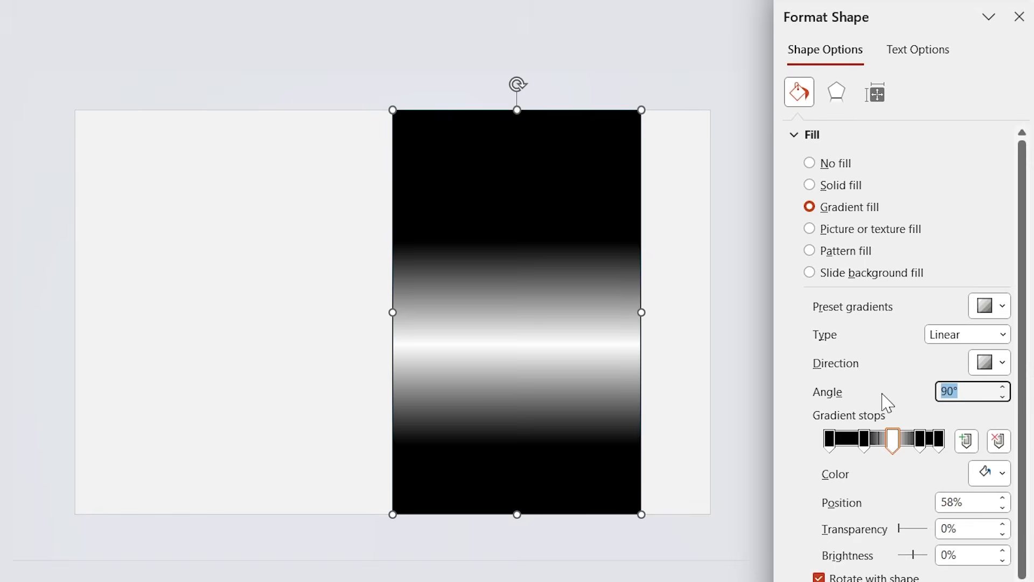
text(0)
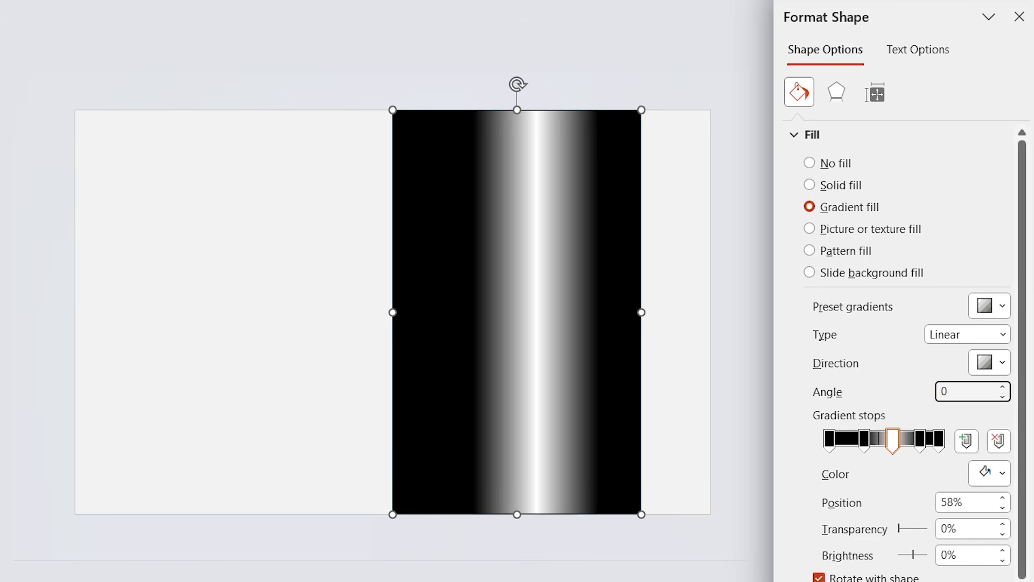
click(830, 439)
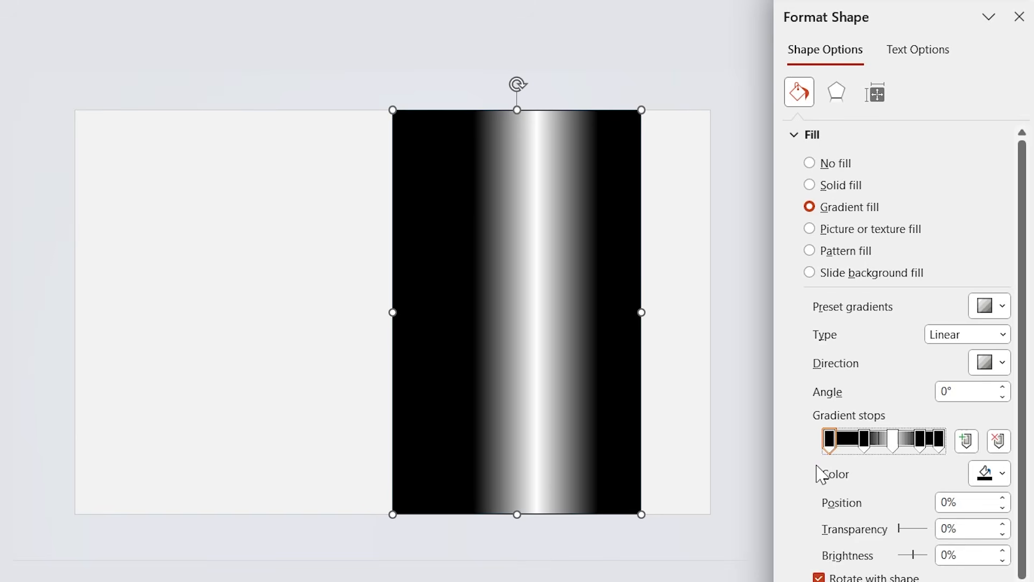
Step: Set the 32% gradient stop's transparency to 60% and move it to position 13%
click(863, 446)
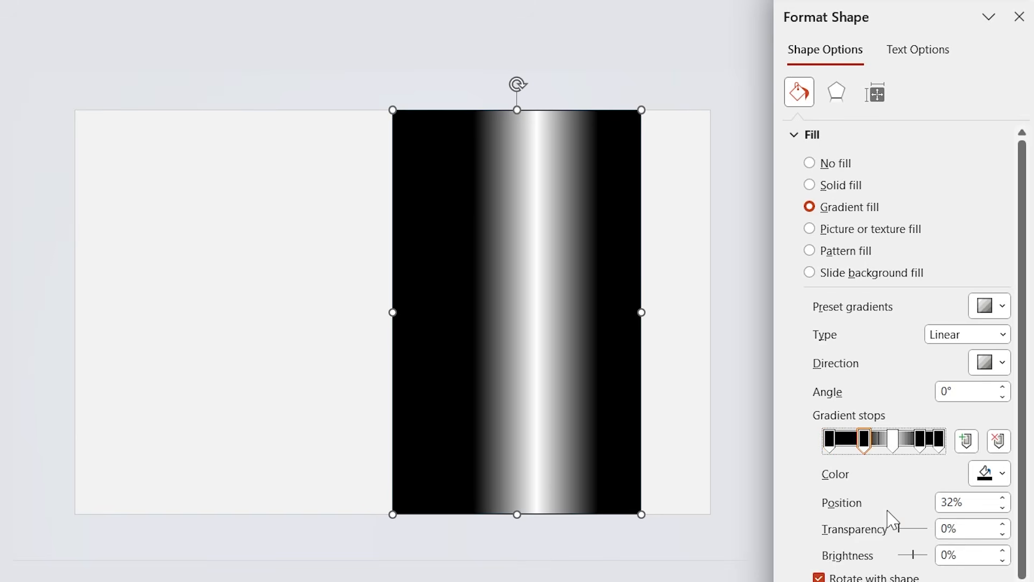
drag(973, 533, 888, 532)
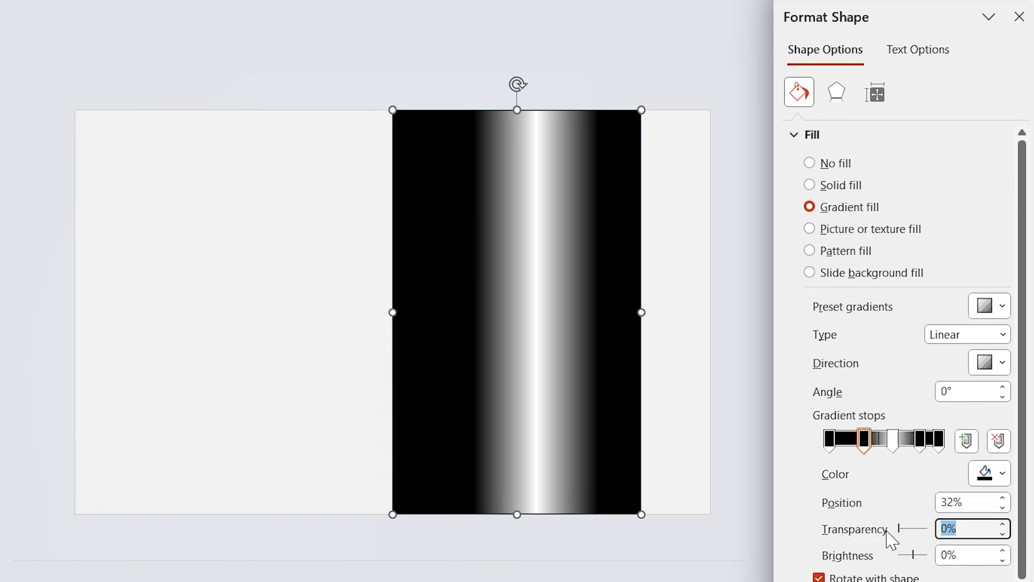
text(60)
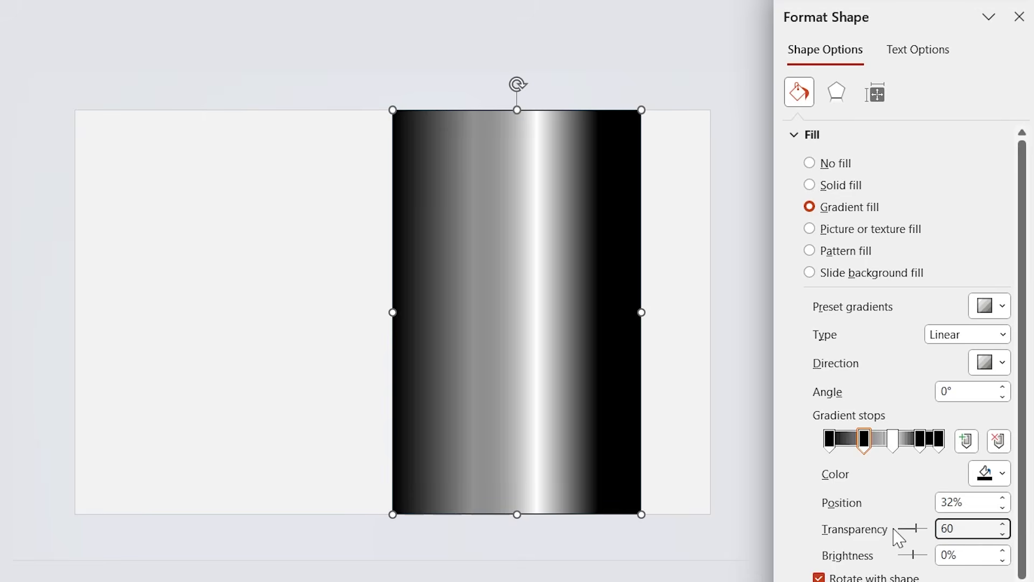
drag(969, 502, 936, 501)
text(13)
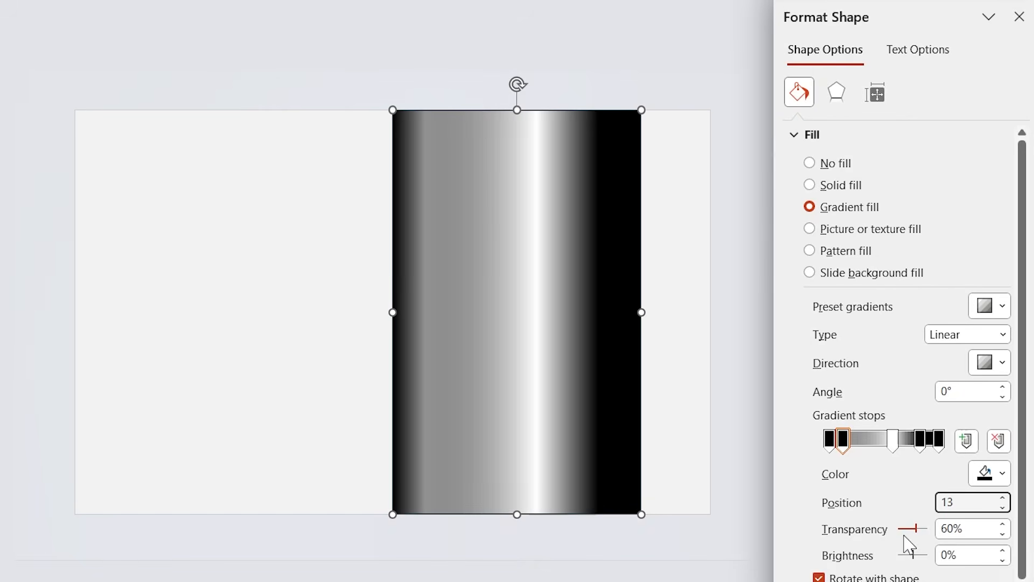
Step: Set the white gradient stop's transparency to 20% and move it to position 25%
click(894, 439)
drag(949, 528, 913, 539)
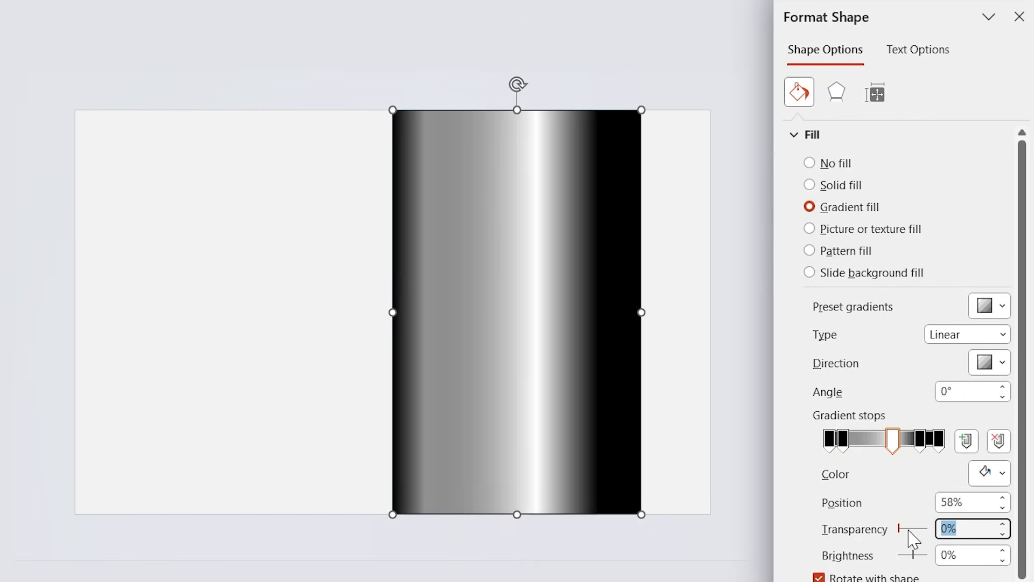
text(20)
drag(972, 498, 895, 498)
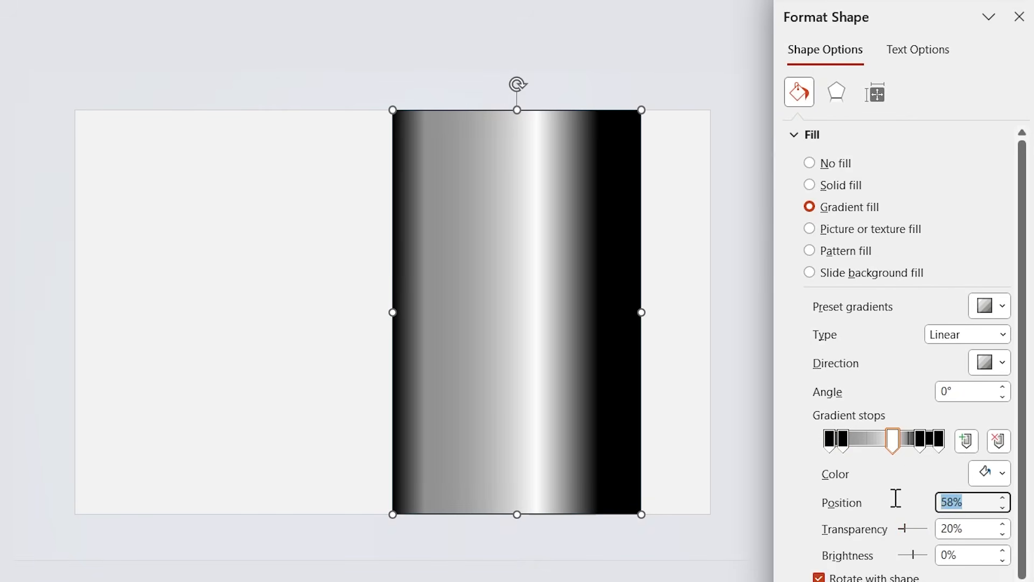
text(25)
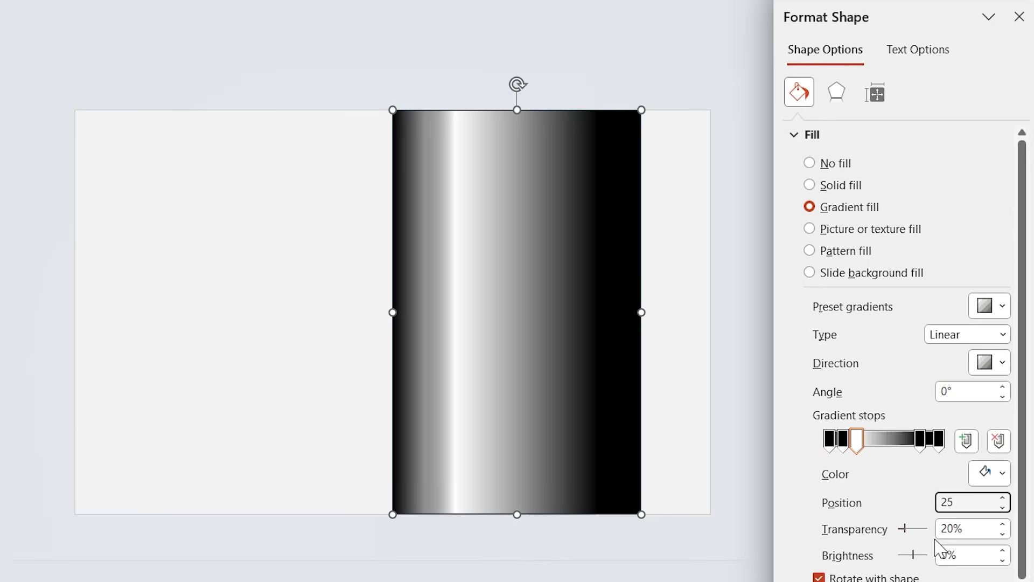
Step: Set the 83% black gradient stop's transparency to 78% and move it to position 40%
click(920, 440)
drag(960, 533, 902, 524)
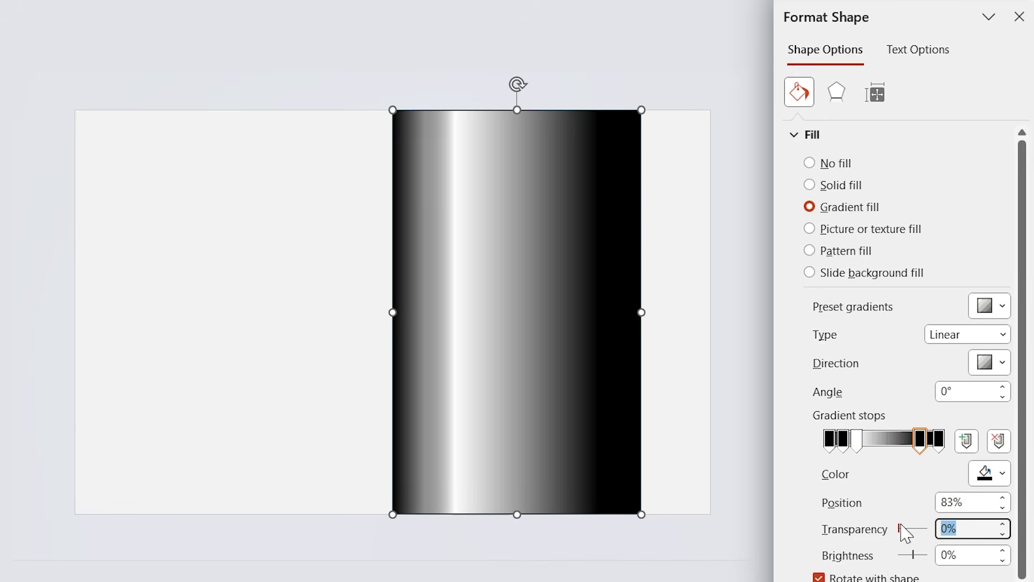
text(78)
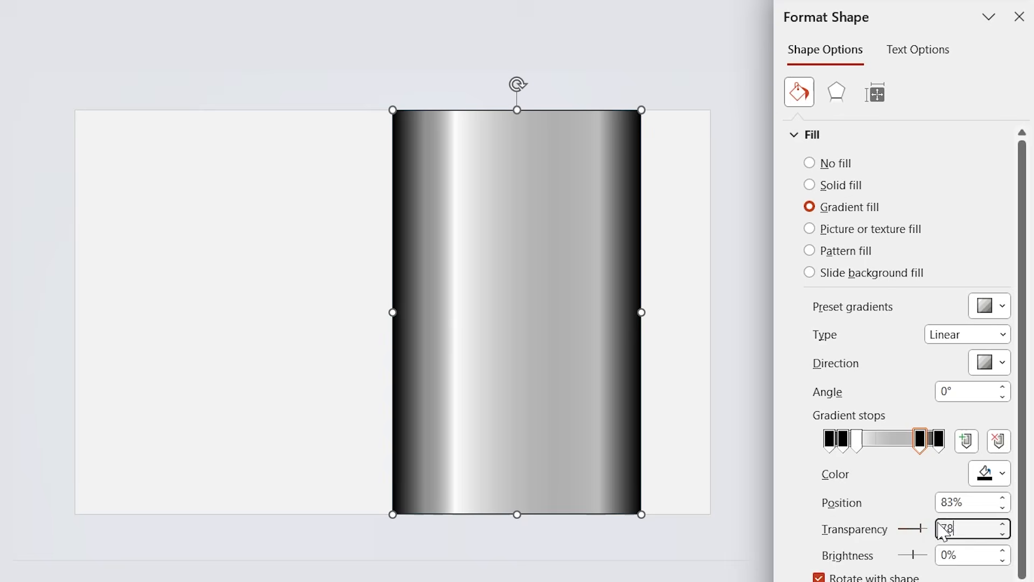
click(969, 501)
text(40)
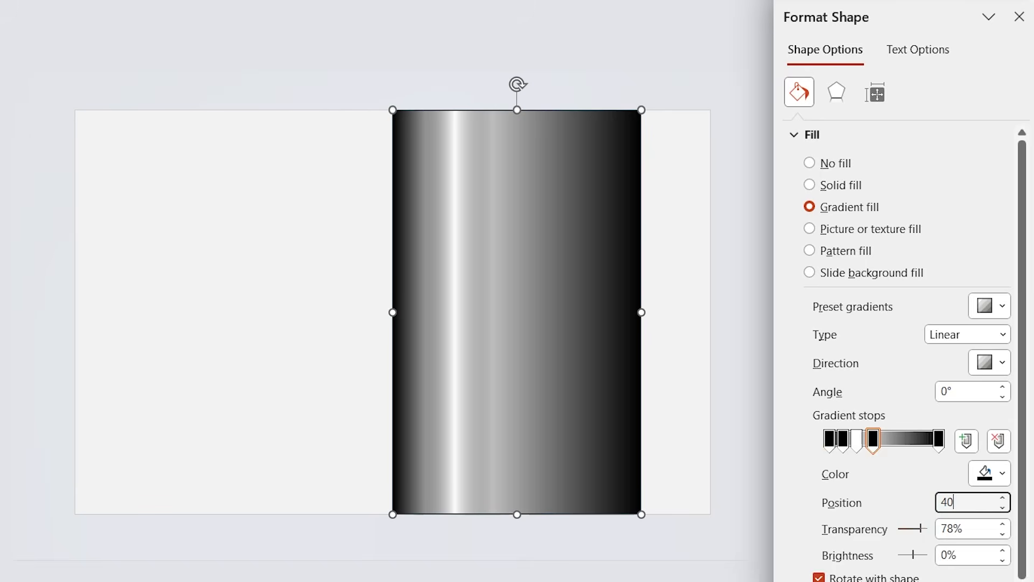
Step: Set the final gradient stop's transparency to 100% and close the shape formatting settings
click(940, 442)
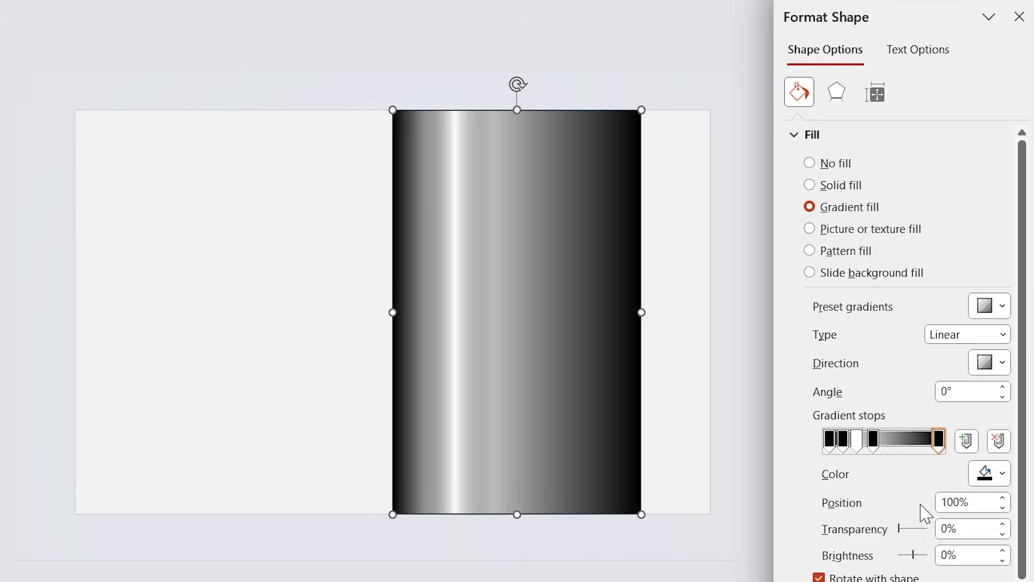
drag(899, 531, 945, 529)
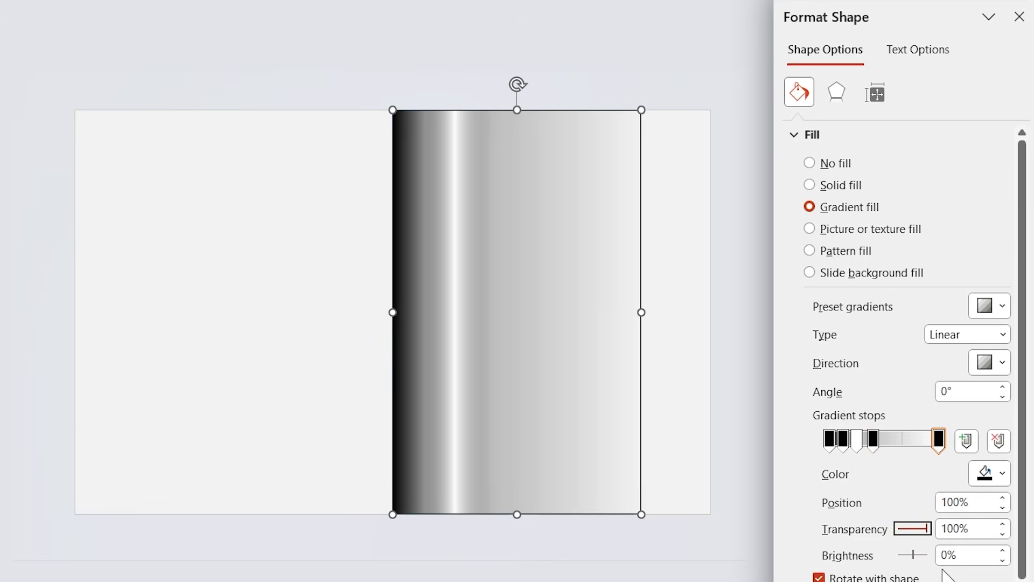
click(747, 520)
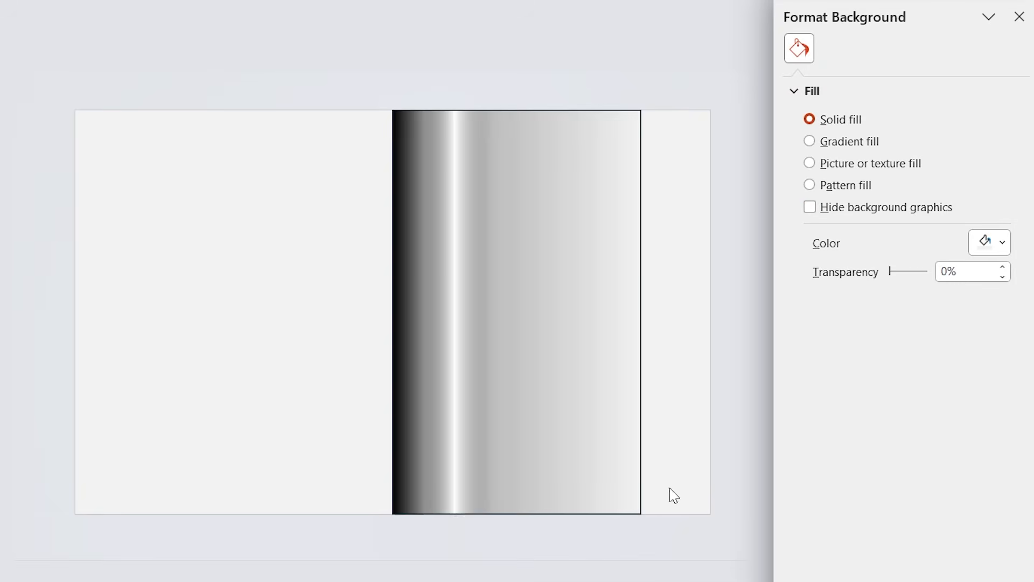
click(1019, 17)
Step: Duplicate the gradient rectangle edge to edge on its left side and flip the copy horizontally
ctrl+shift+click(510, 340)
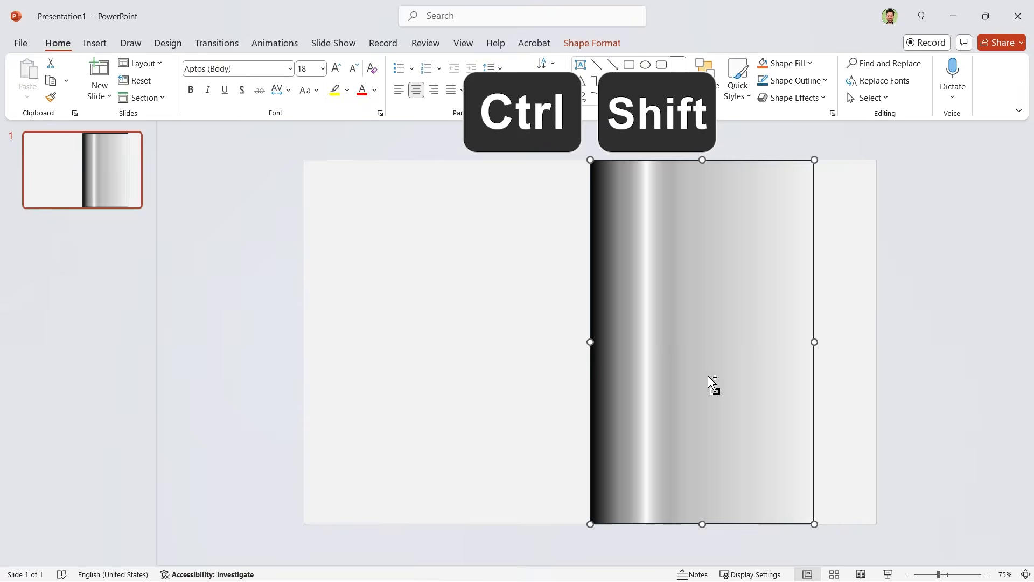
drag(708, 376, 483, 372)
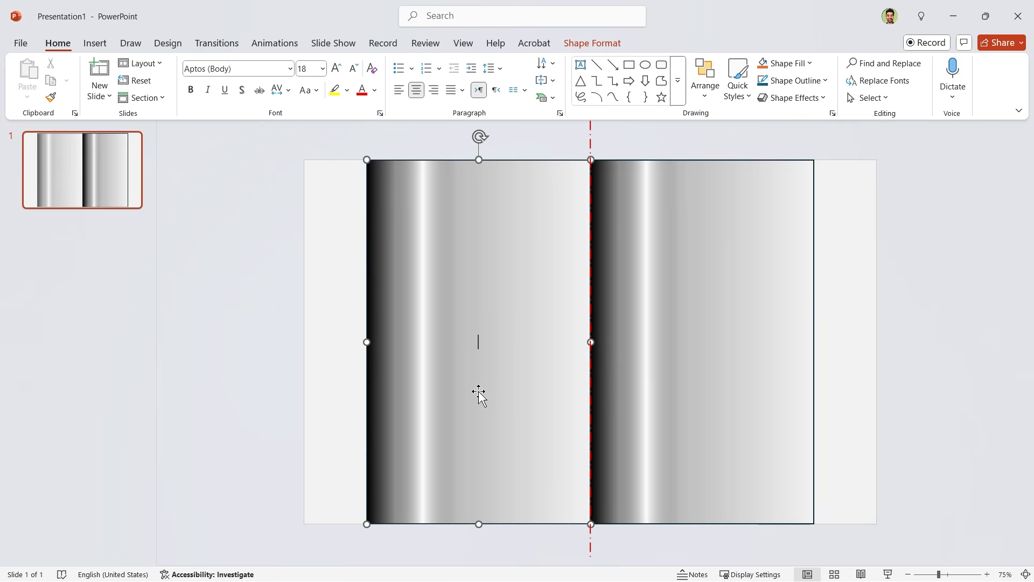
click(587, 45)
click(825, 98)
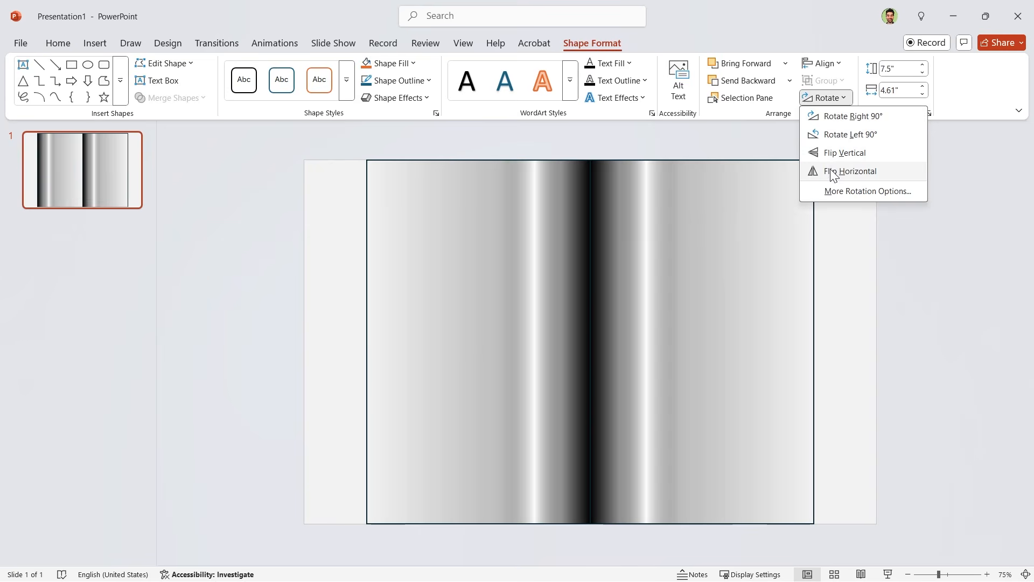
click(832, 172)
click(838, 358)
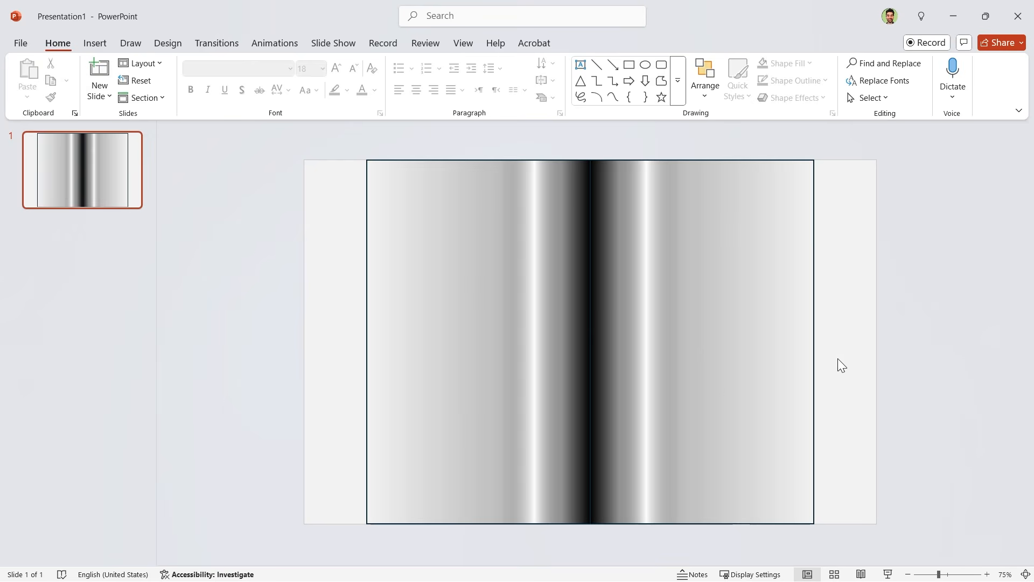
Step: Remove the outline from both gradient rectangles
click(714, 382)
ctrl+click(452, 425)
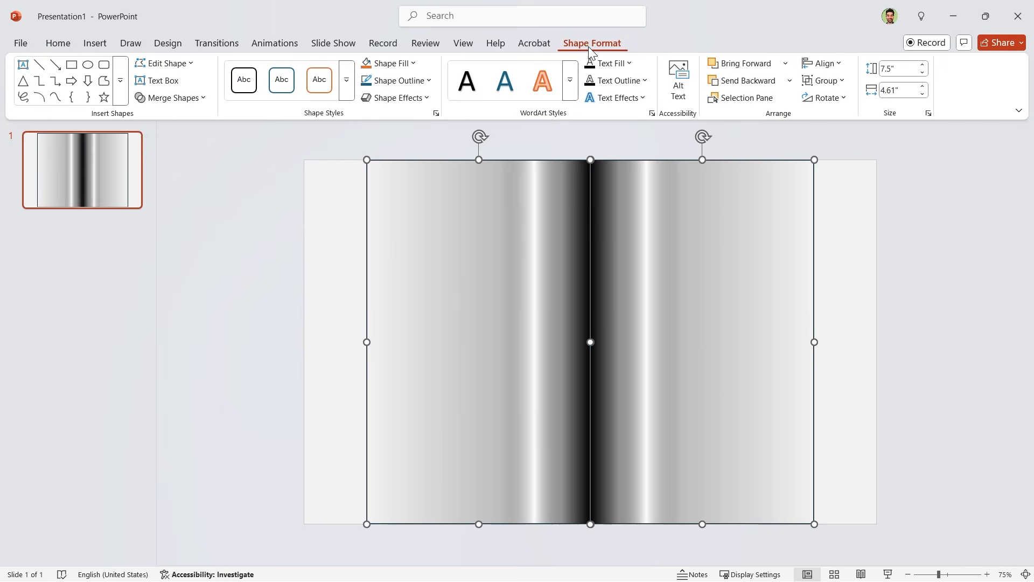
click(420, 81)
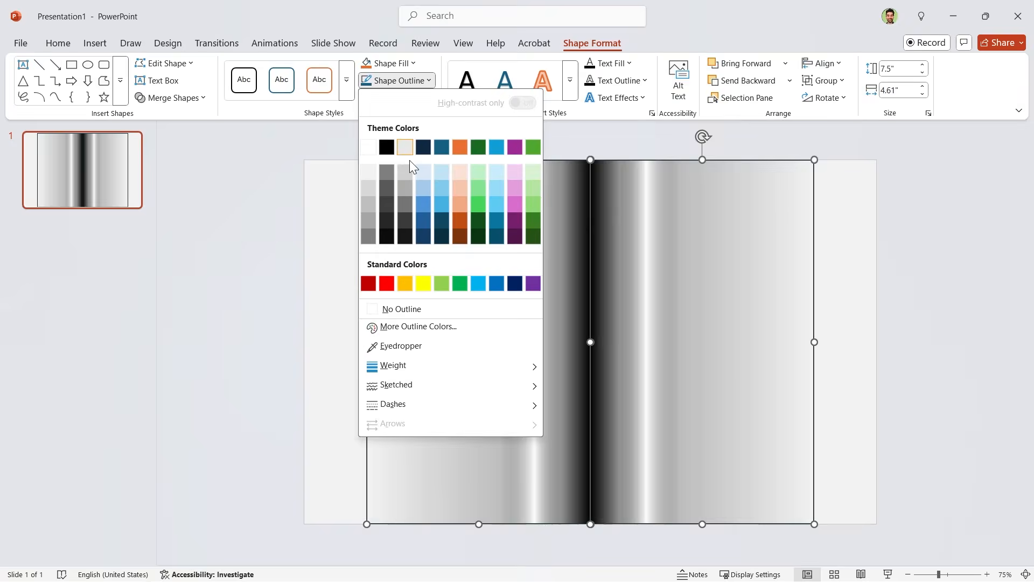
click(401, 308)
click(350, 335)
Step: Place the two Daily Express page pictures on the slide and align the "FOR PITY'S SAKE" page to the slide's right edge
drag(454, 418, 454, 418)
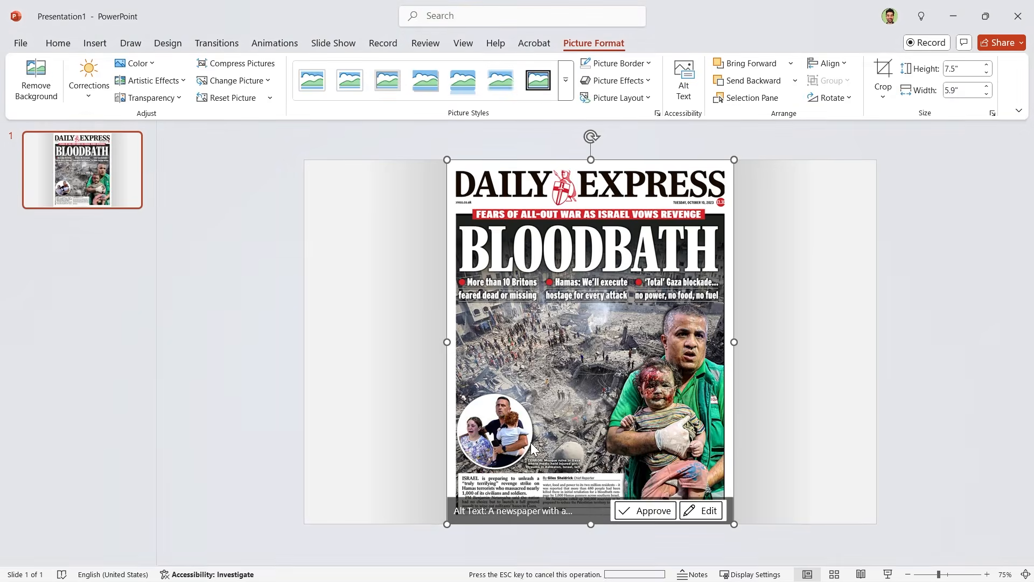
drag(11, 275, 531, 441)
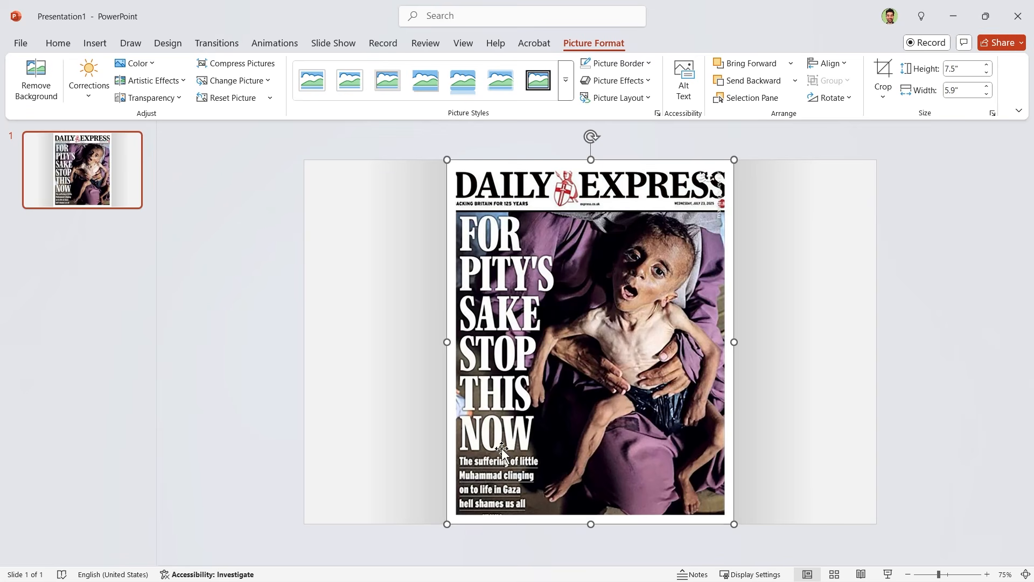
click(834, 64)
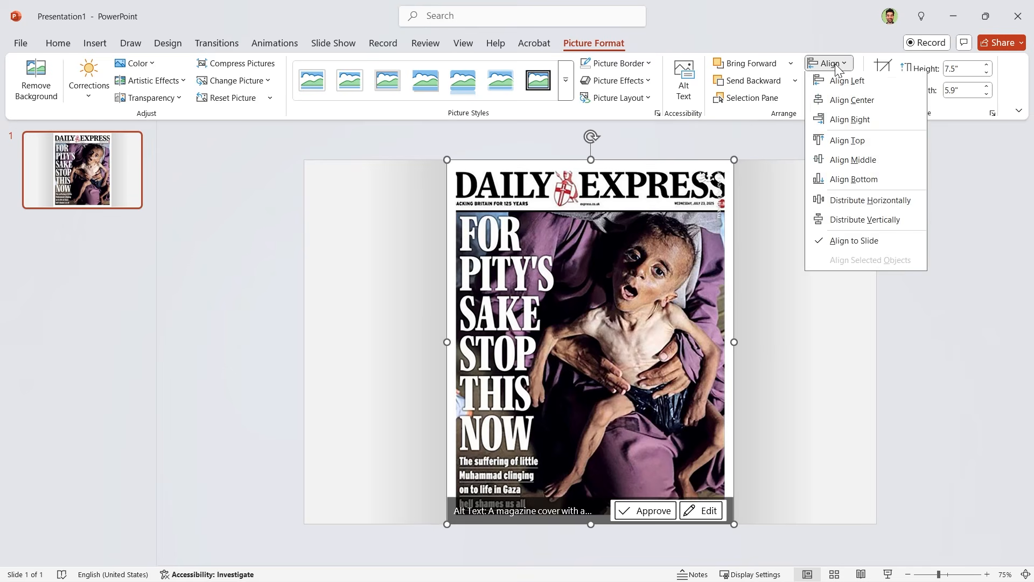
click(857, 120)
Step: Align the "BLOODBATH" page picture to the slide's left edge
click(487, 305)
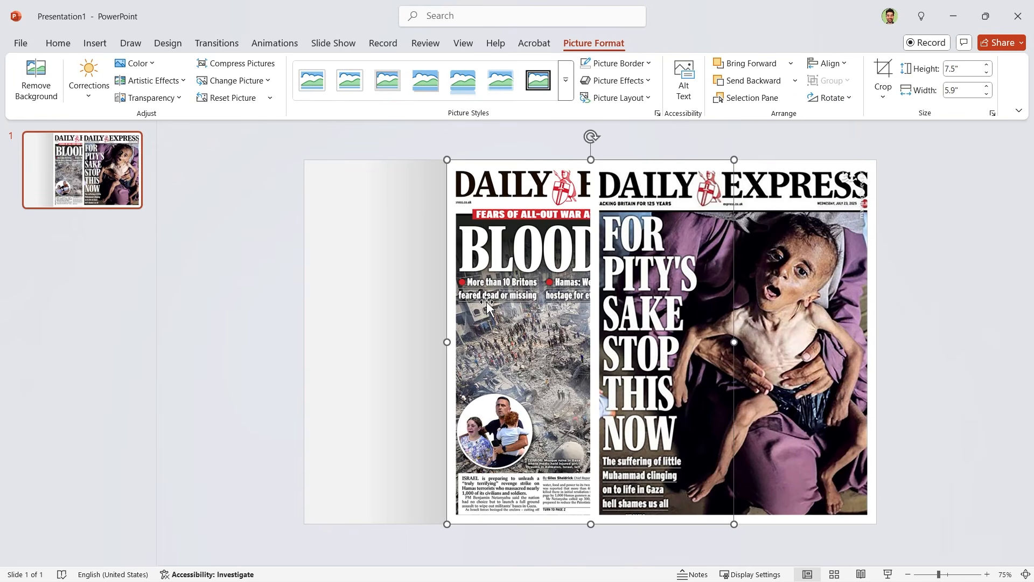
click(827, 64)
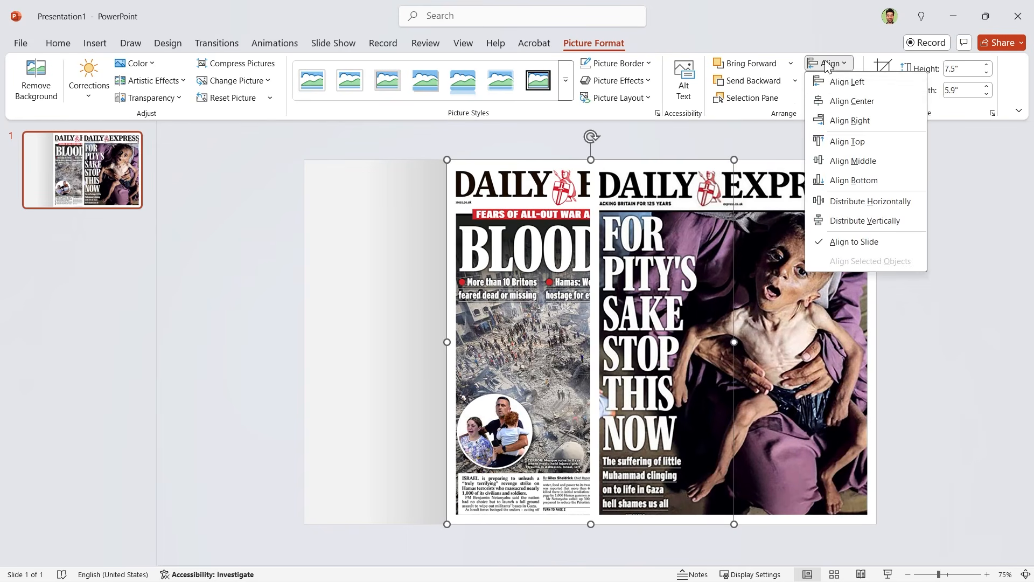
click(848, 82)
click(915, 366)
Step: Send both newspaper page pictures to the back, behind the gradient rectangles
click(806, 318)
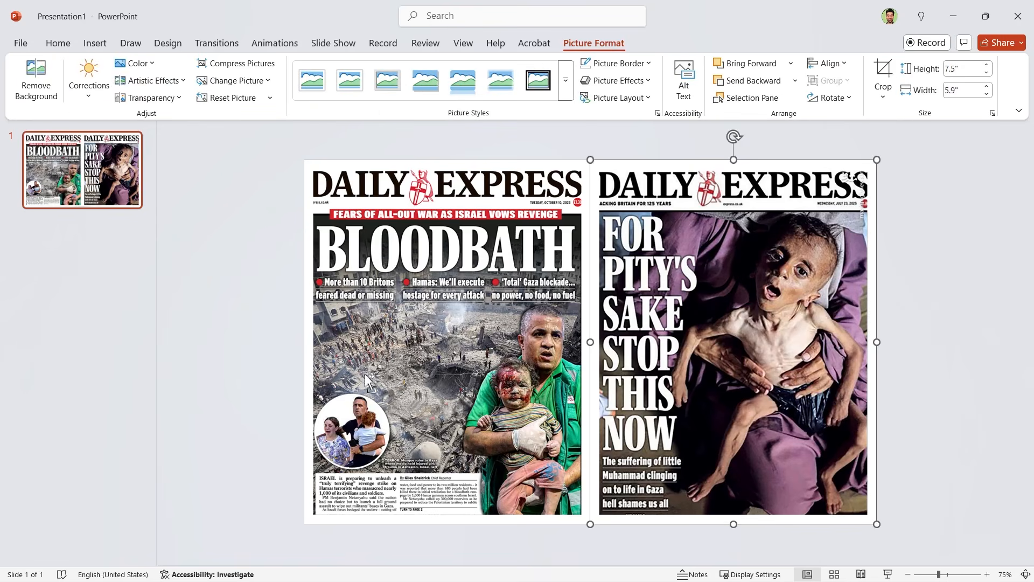
shift+click(356, 380)
right_click(350, 381)
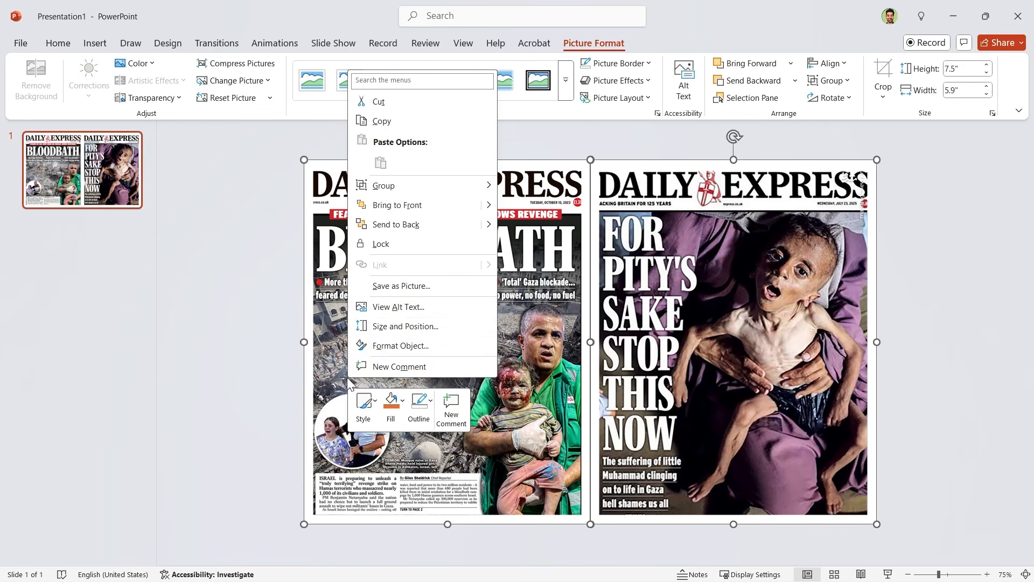
click(396, 224)
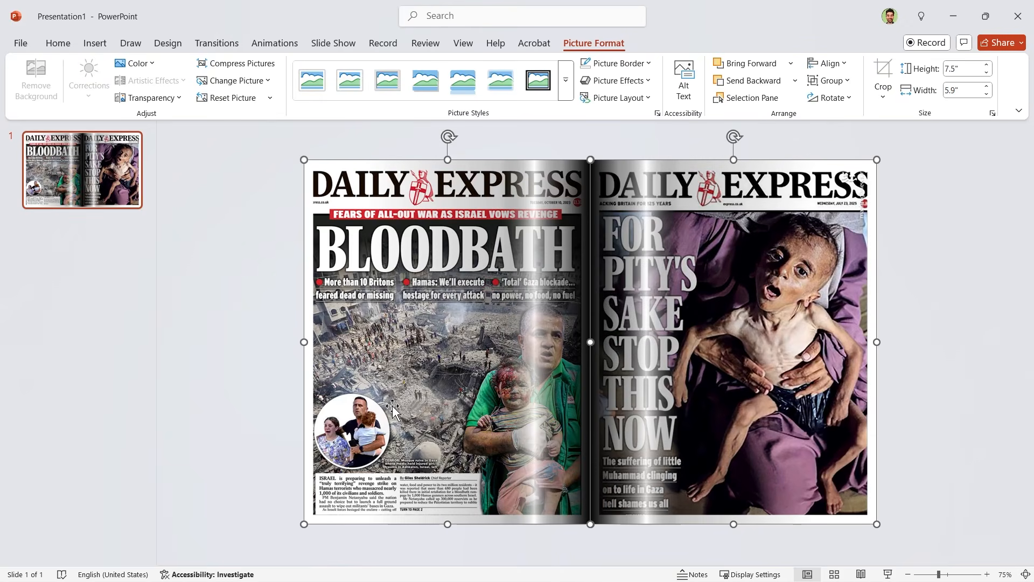
Step: Narrow the left page's gradient rectangle to about half its width from the outer edge and move its 40% gradient stop to 41%
click(552, 404)
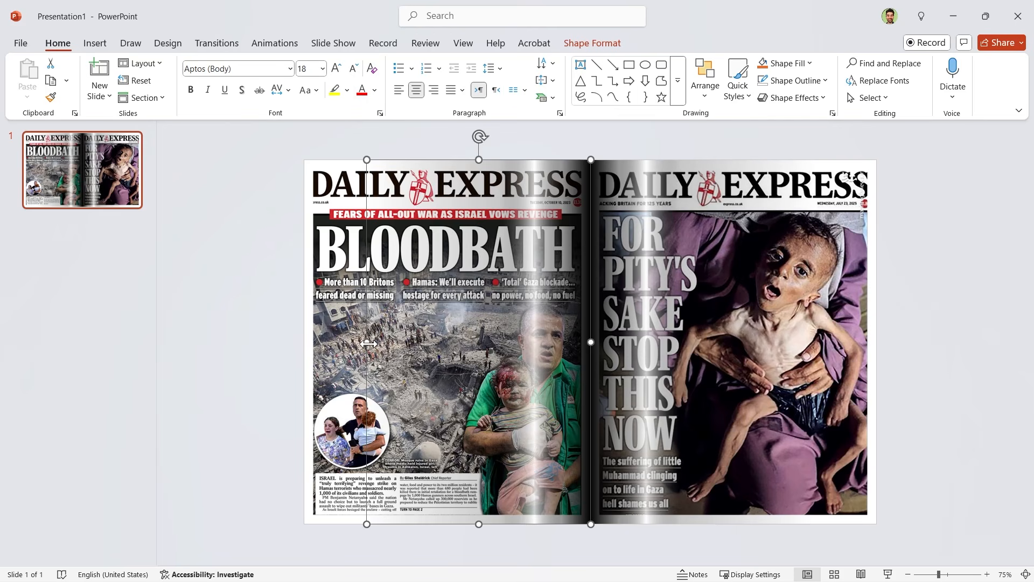
drag(369, 343, 476, 347)
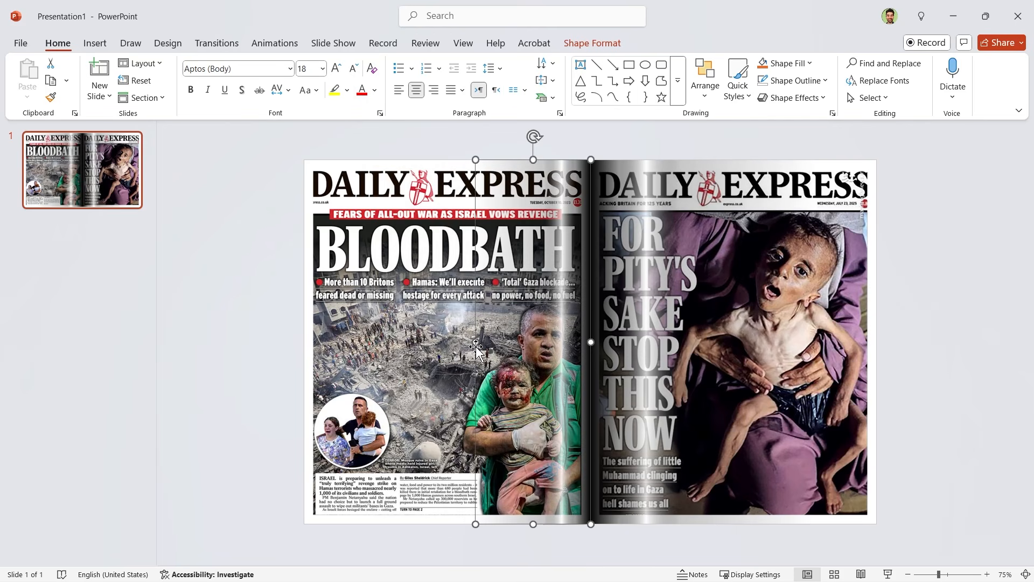
right_click(543, 471)
click(575, 441)
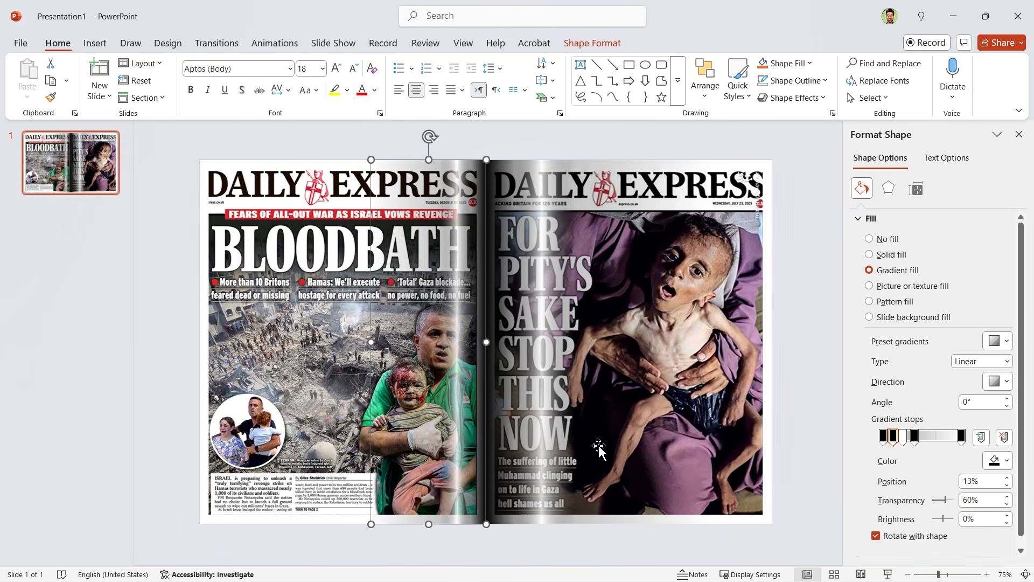
mouse_move(915, 436)
mouse_down()
mouse_move(926, 444)
mouse_move(916, 442)
mouse_up()
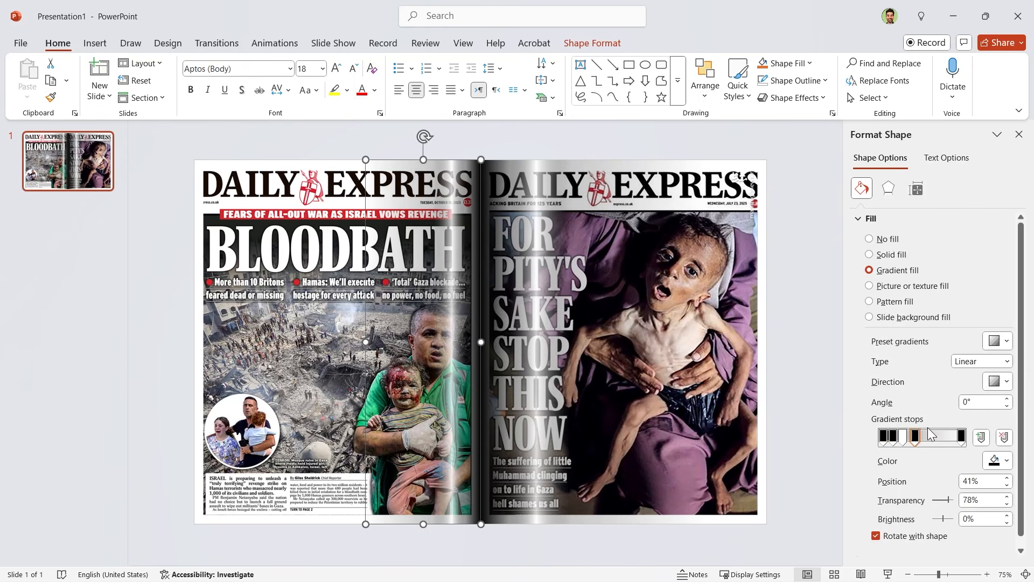
click(1018, 134)
Step: Preview the two-page spread as a slide show and return to editing
click(732, 554)
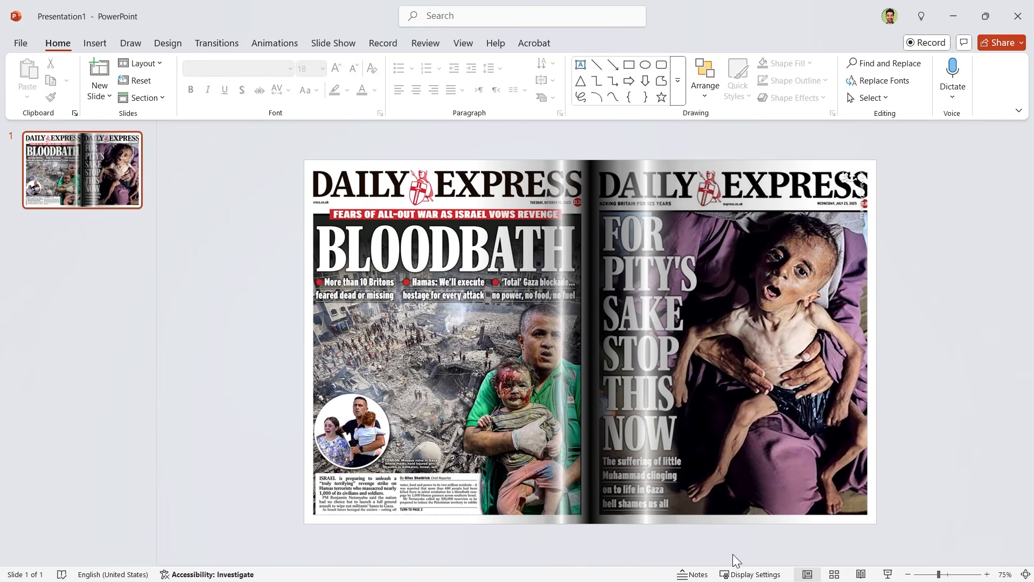
click(887, 574)
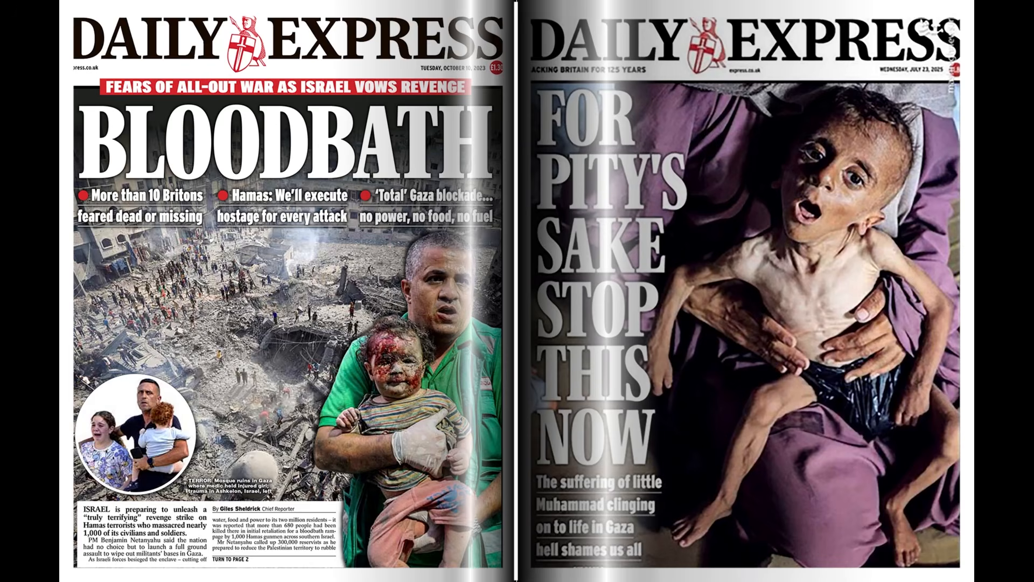
key(Escape)
Step: Nudge the right page's gradient rectangle against the left one to close the gap at the fold, and check it in the slide show
click(658, 392)
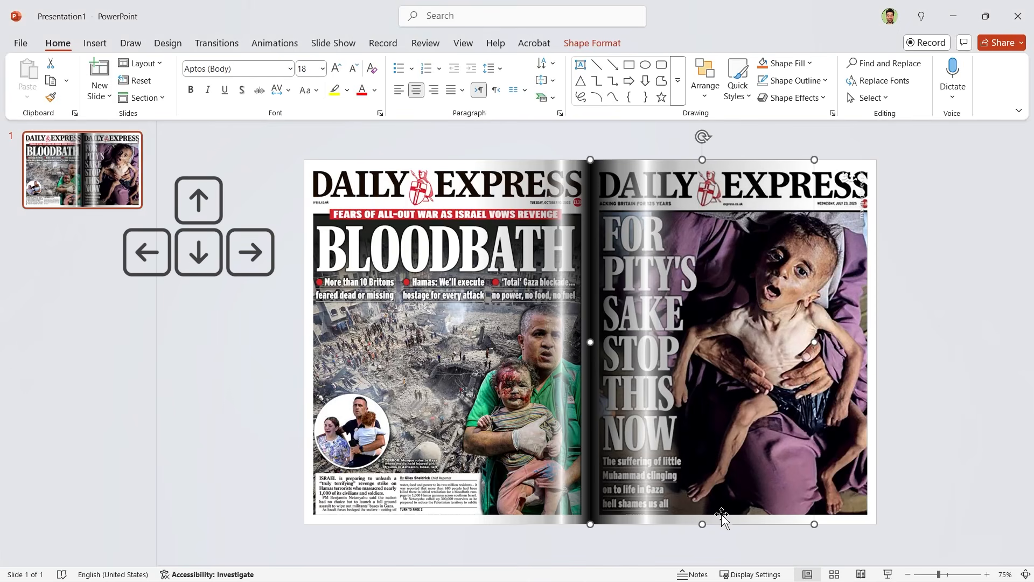
click(701, 553)
click(889, 575)
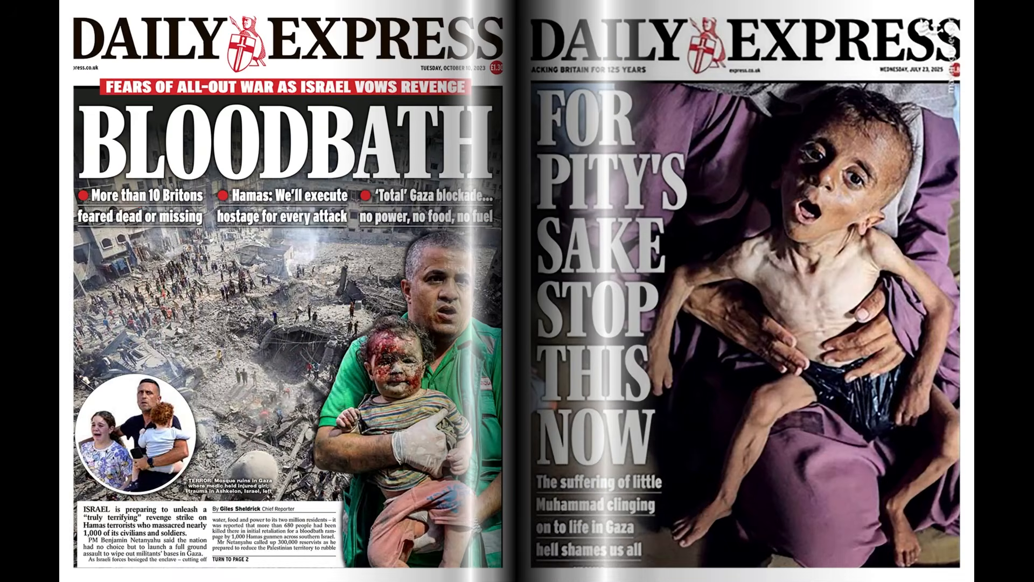
key(Escape)
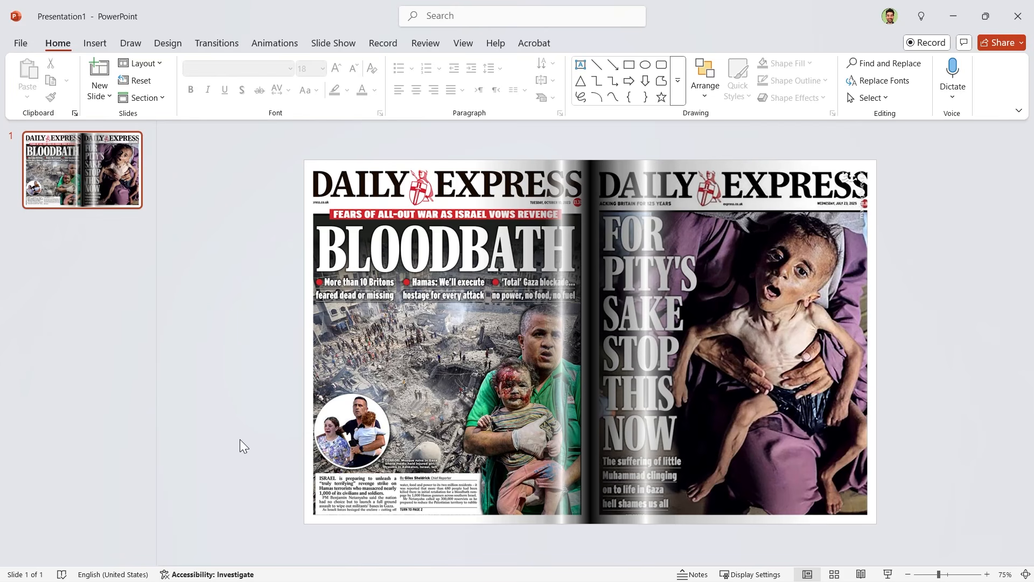
Step: Duplicate slide 1 and delete the right page's gradient rectangle on the copy
click(115, 193)
key(ctrl+d)
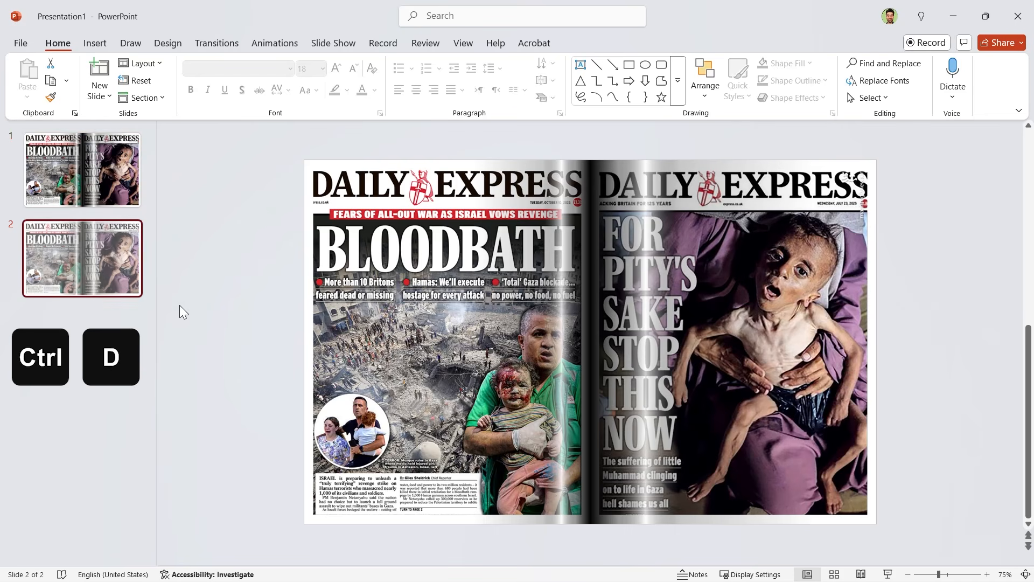
click(677, 321)
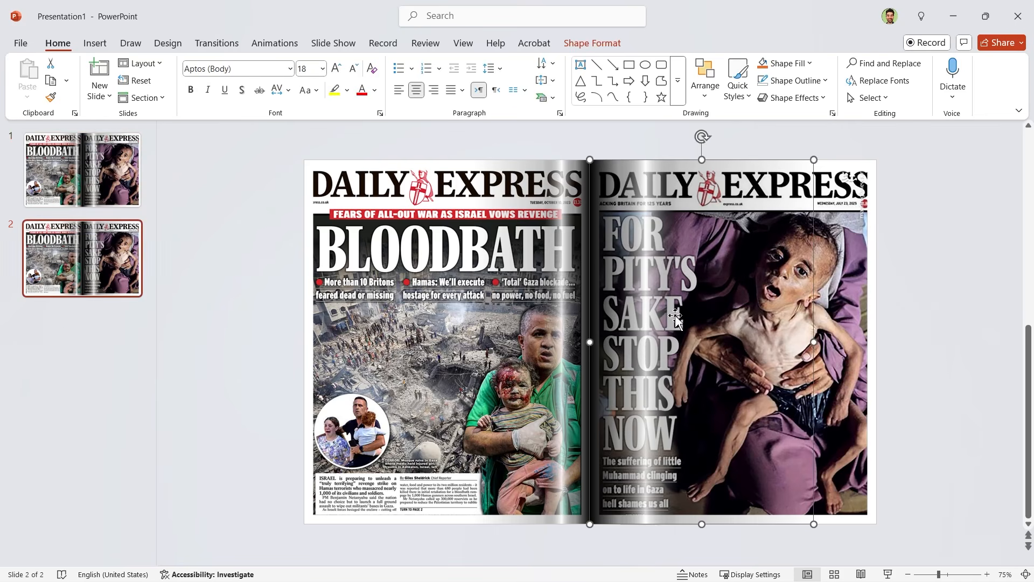
key(Delete)
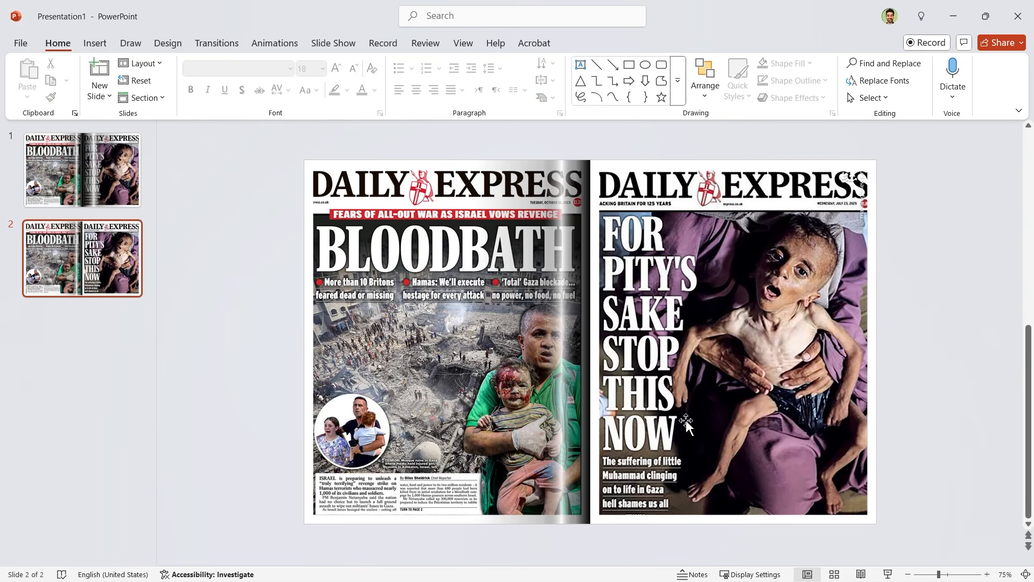